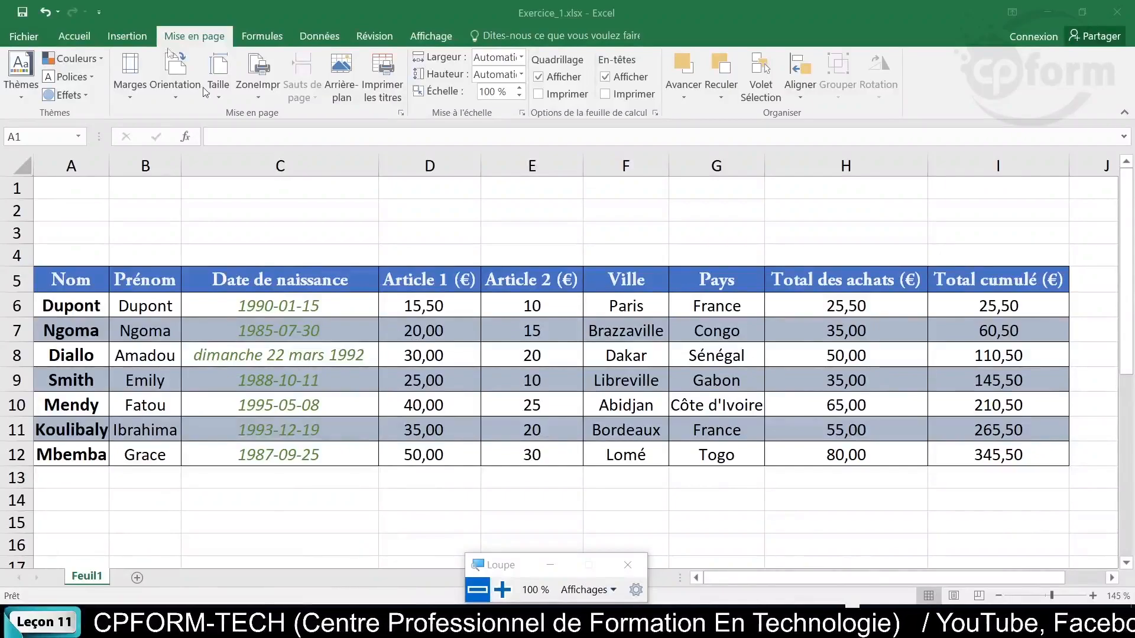
Insert a rectangle shape about 8.29 cm wide and 1.41 cm high in the empty rows above the table.
left_click(120, 37)
left_click(129, 37)
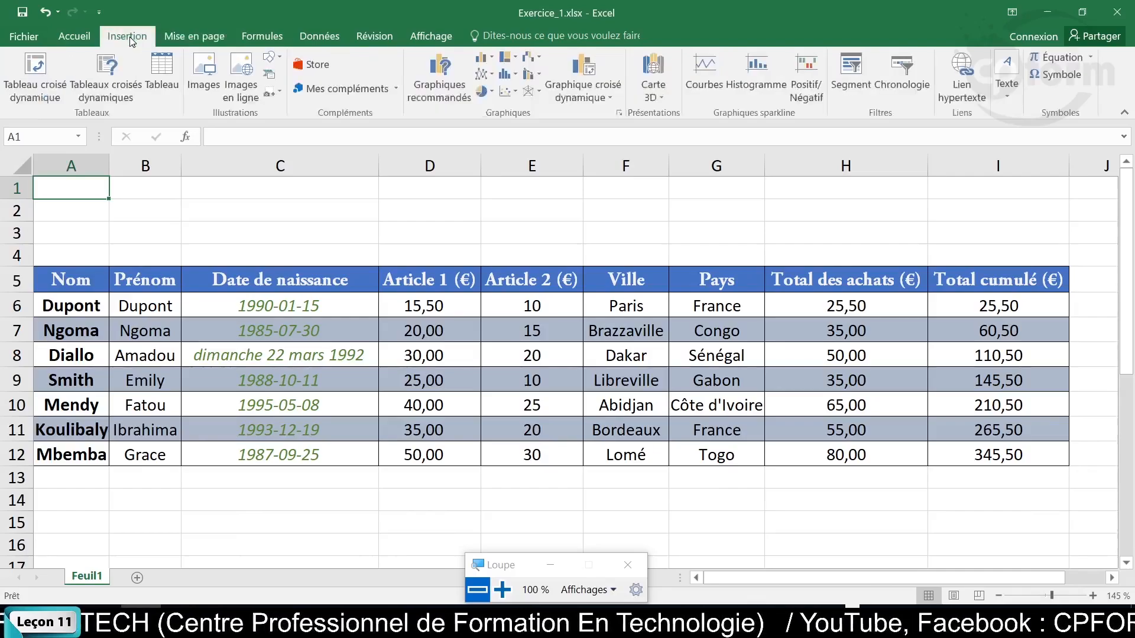
left_click(502, 589)
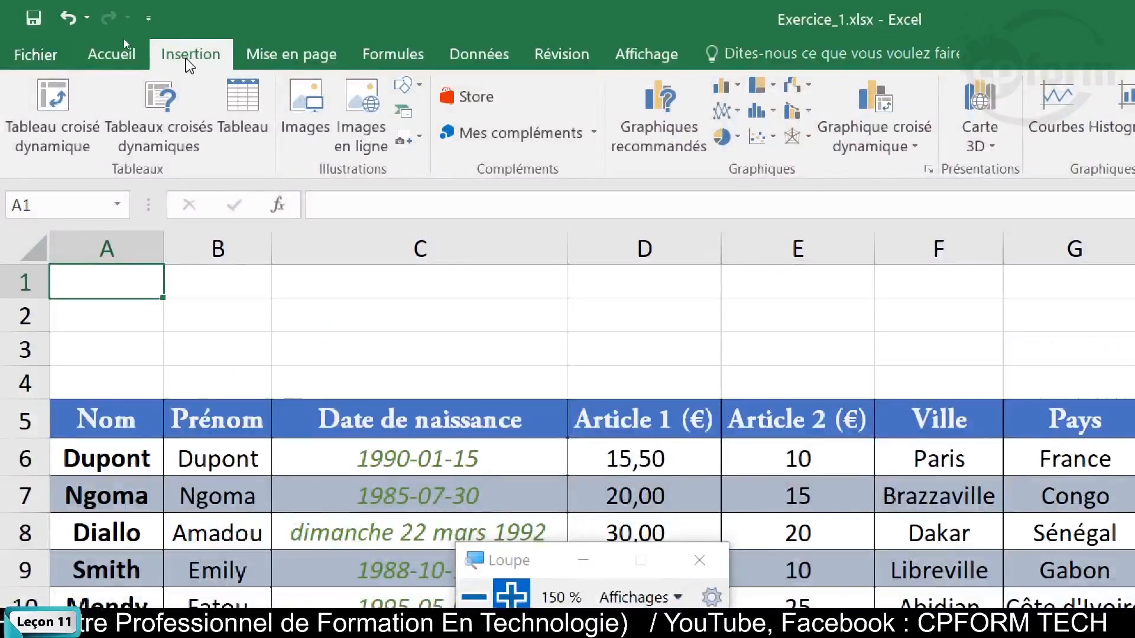
left_click(418, 82)
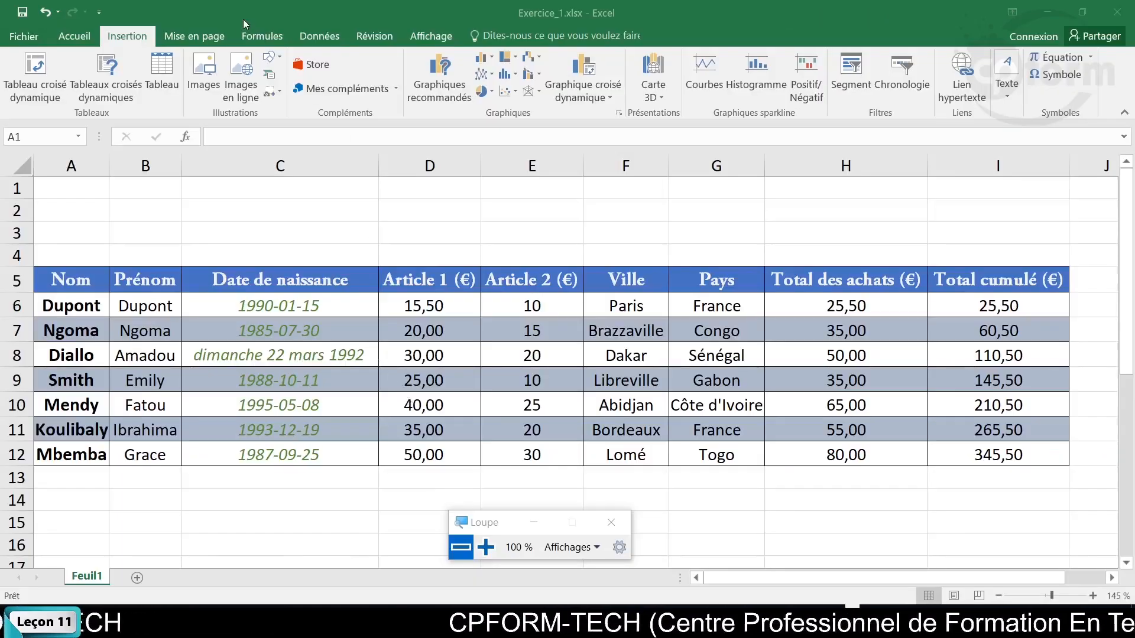
left_click(285, 58)
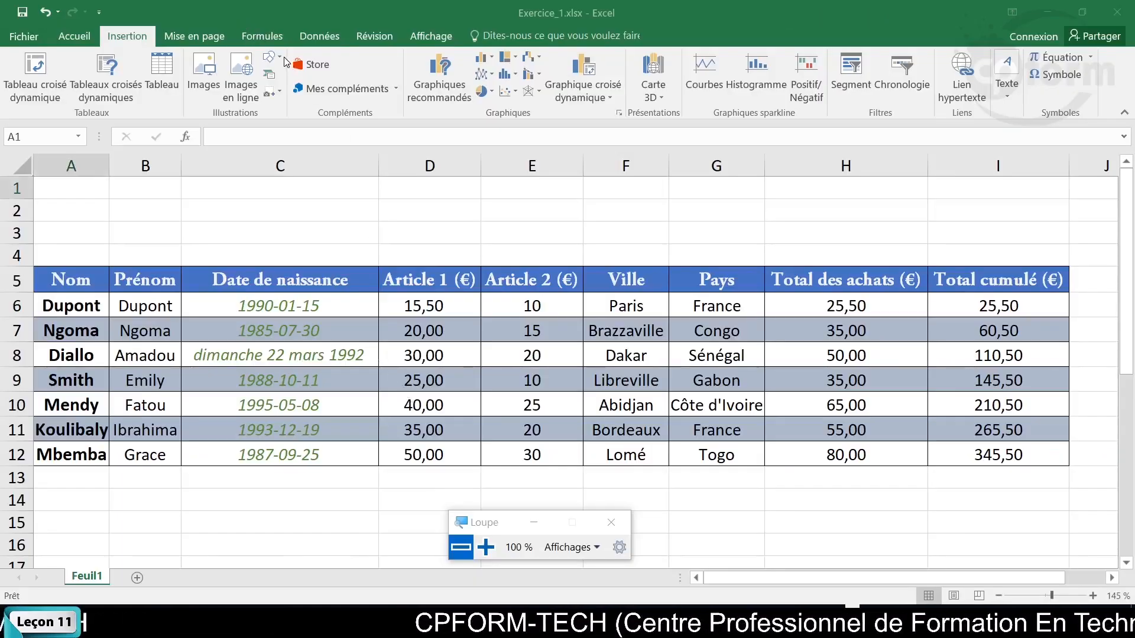
left_click(486, 547)
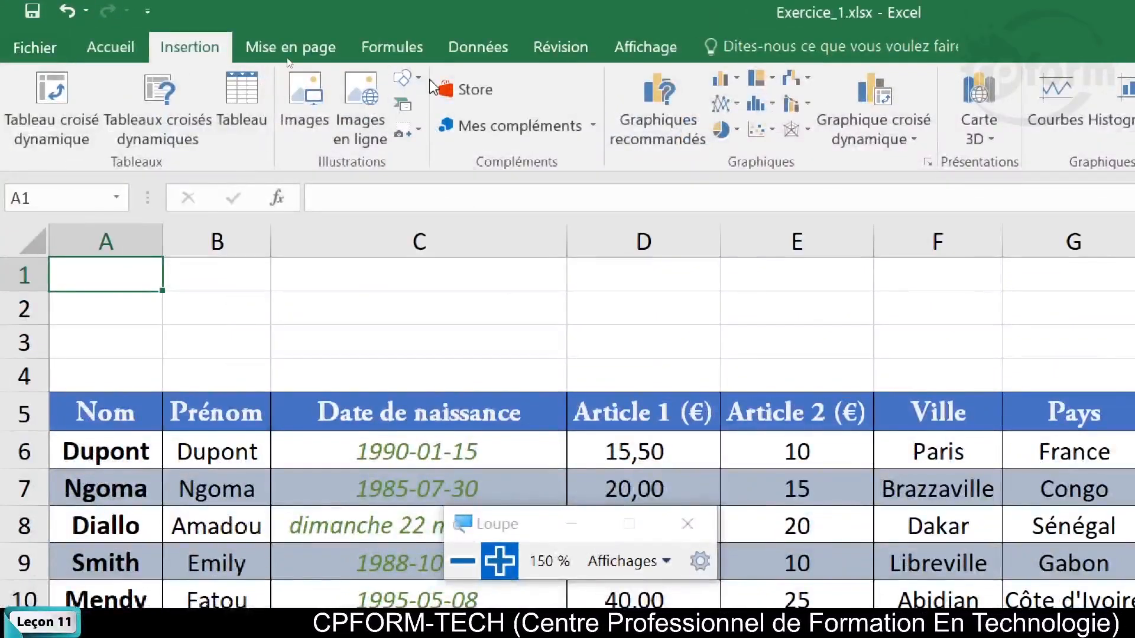
left_click(403, 78)
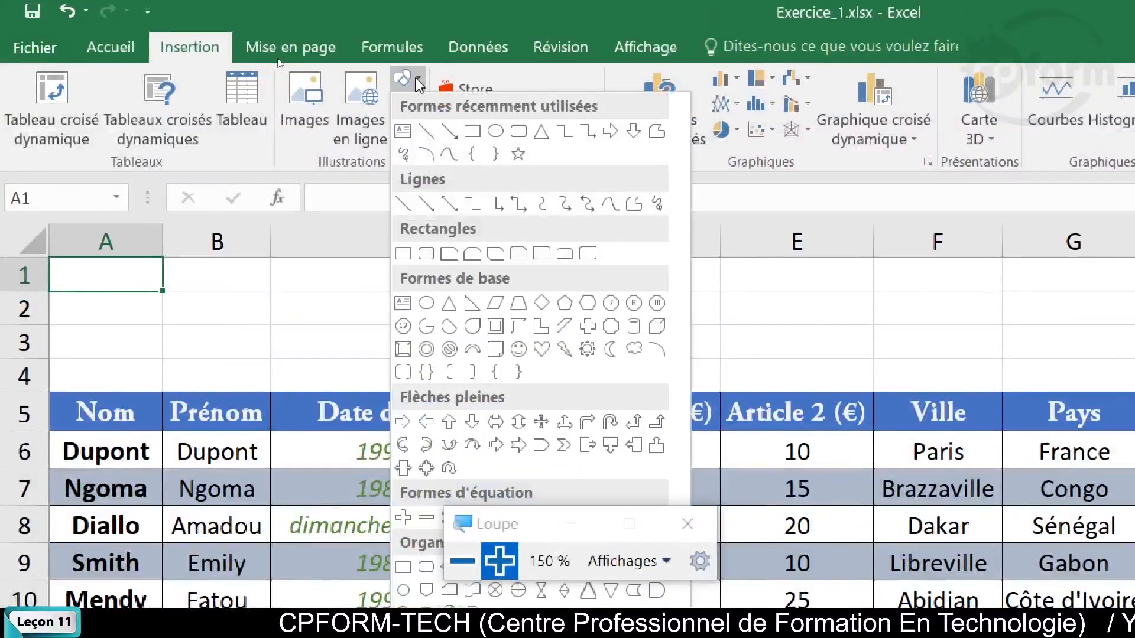
left_click(467, 134)
mouse_move(522, 269)
left_mouse_down()
mouse_move(674, 329)
mouse_move(1073, 360)
mouse_move(937, 367)
mouse_move(945, 357)
left_mouse_up()
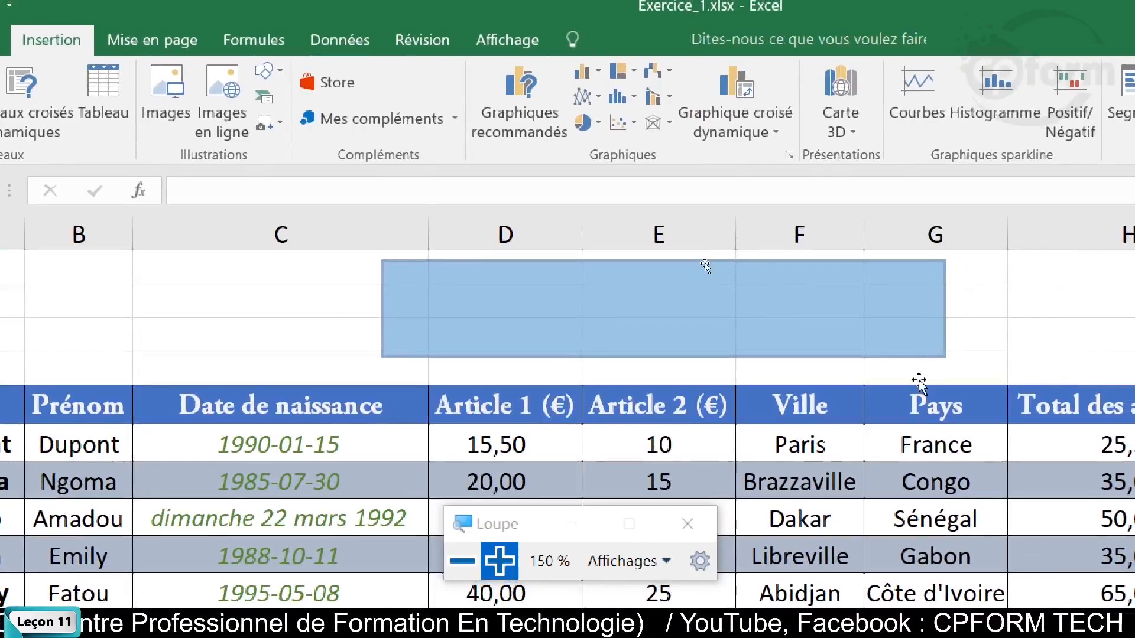
Widen the rectangle above the table on its column C side to about 9.06 cm.
left_click(463, 572)
left_click_drag(441, 204, 470, 208)
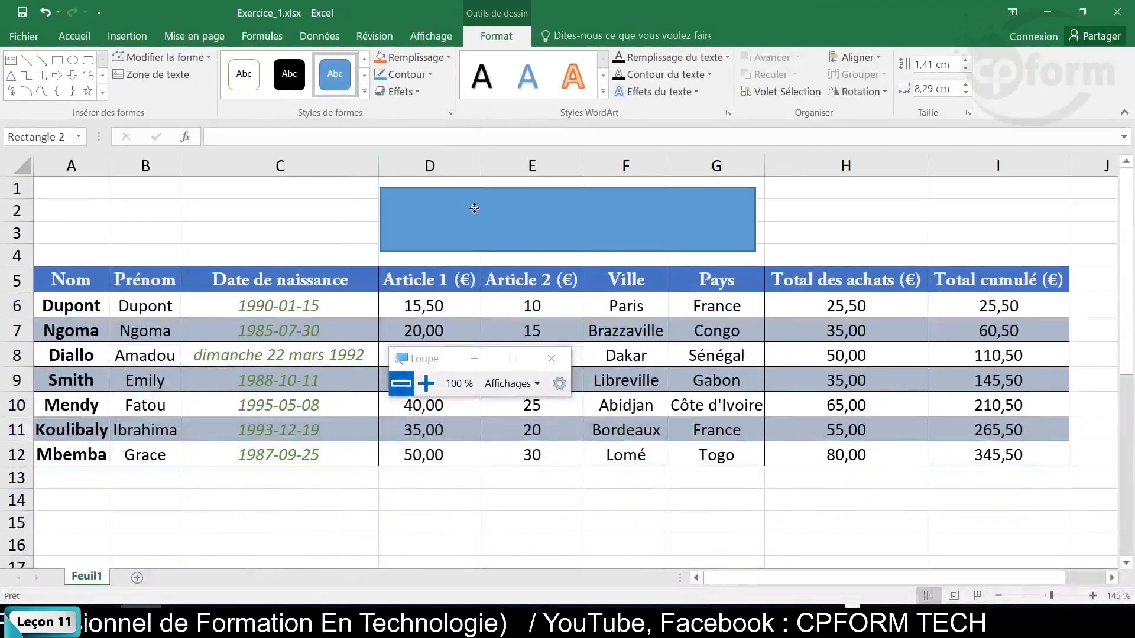
left_click_drag(379, 217, 344, 218)
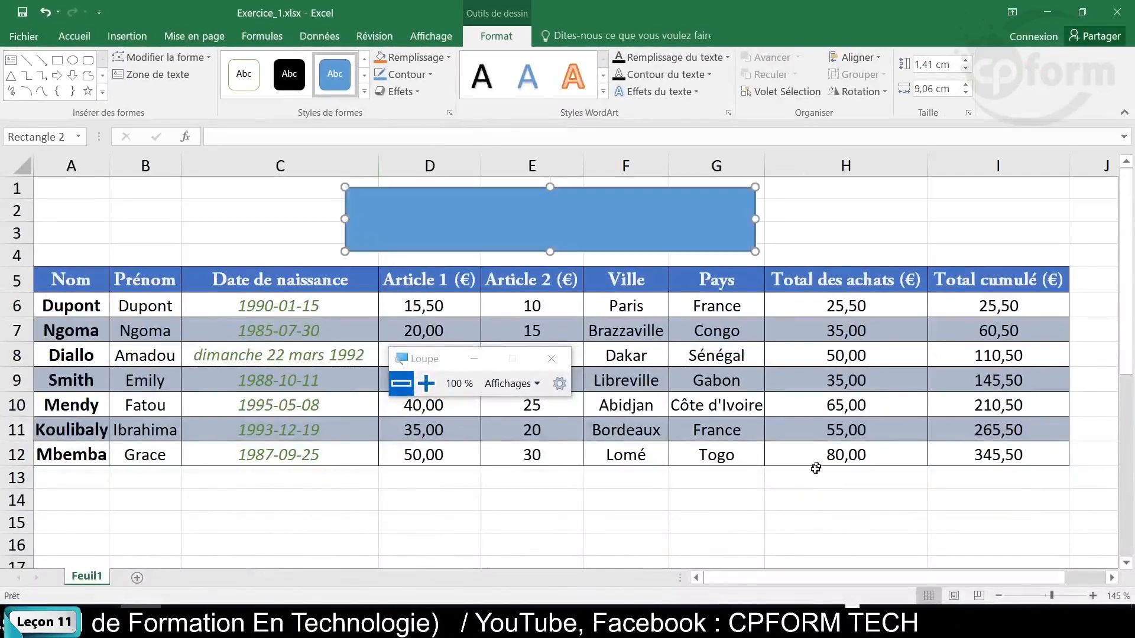
Add the text "LISTES DES VENTES" inside the rectangle above the table.
scroll(612, 346, "down", 3)
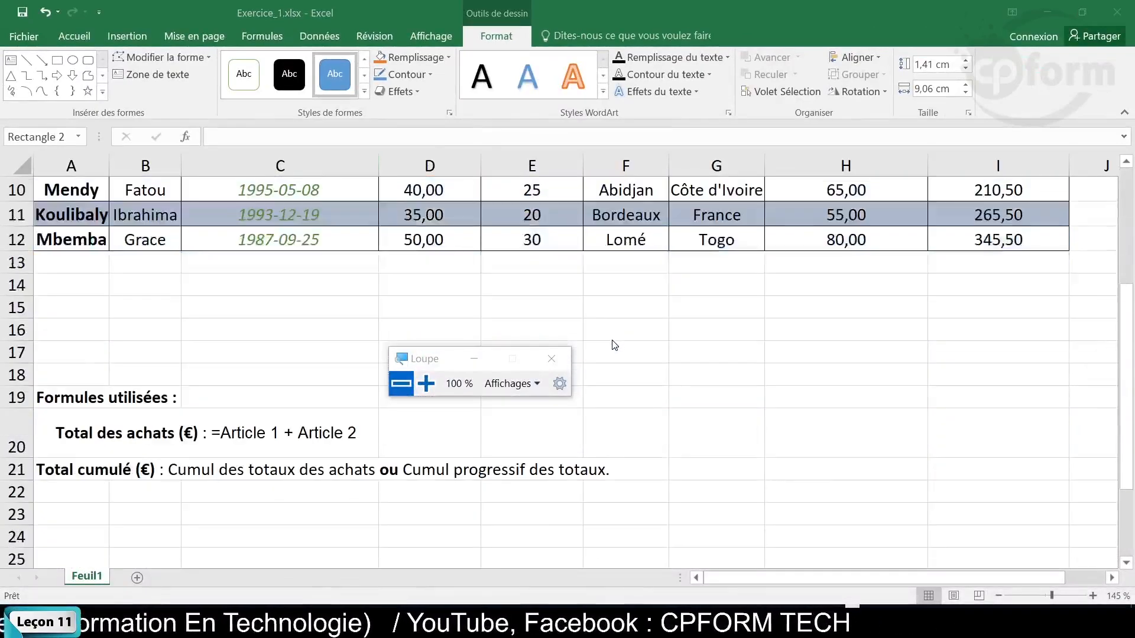
scroll(614, 348, "up", 1)
scroll(613, 347, "up", 2)
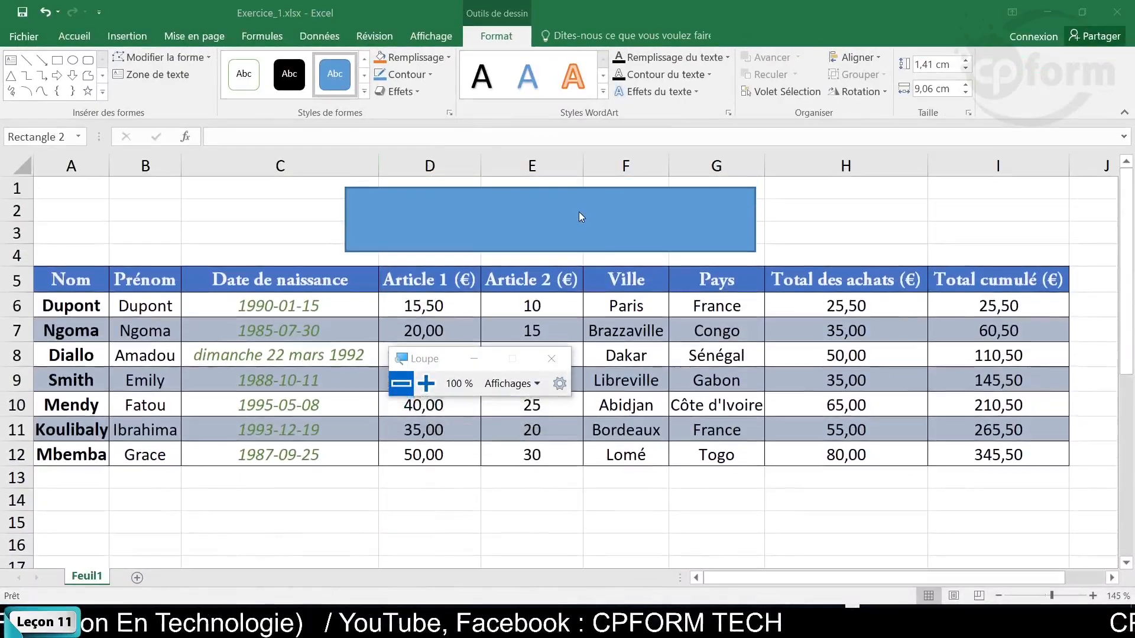
right_click(555, 215)
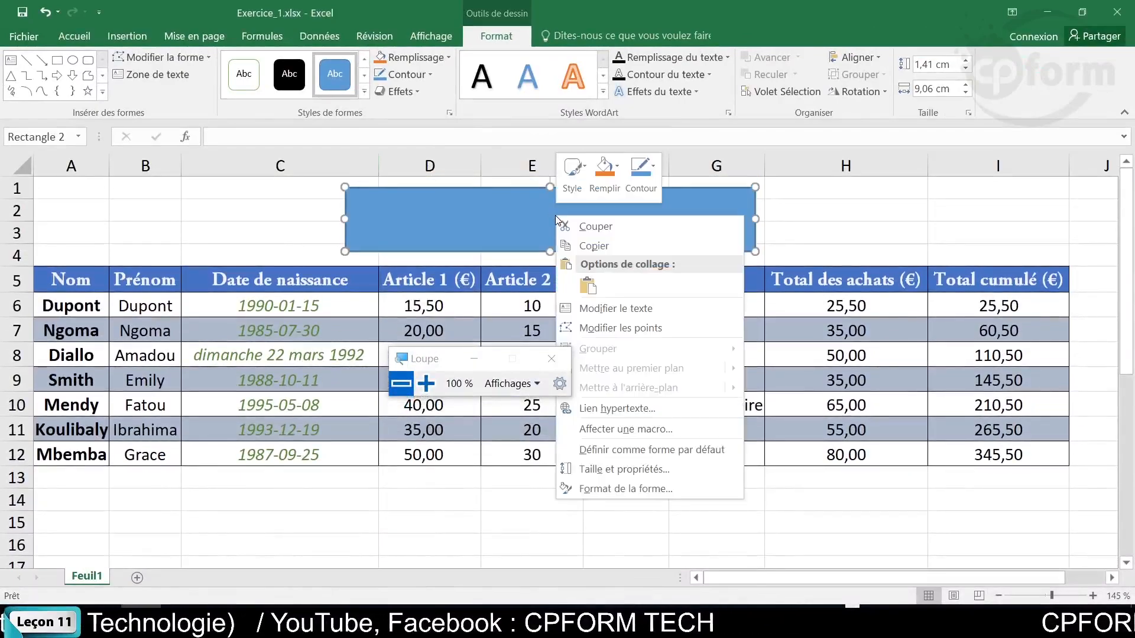
left_click(617, 309)
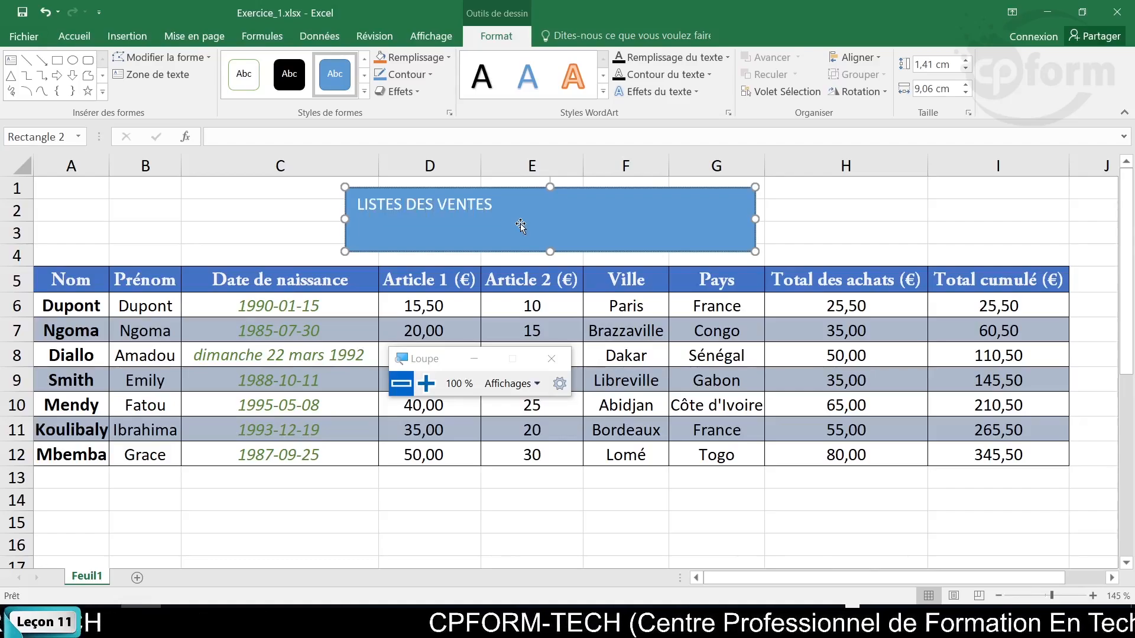
key("ctrl+a")
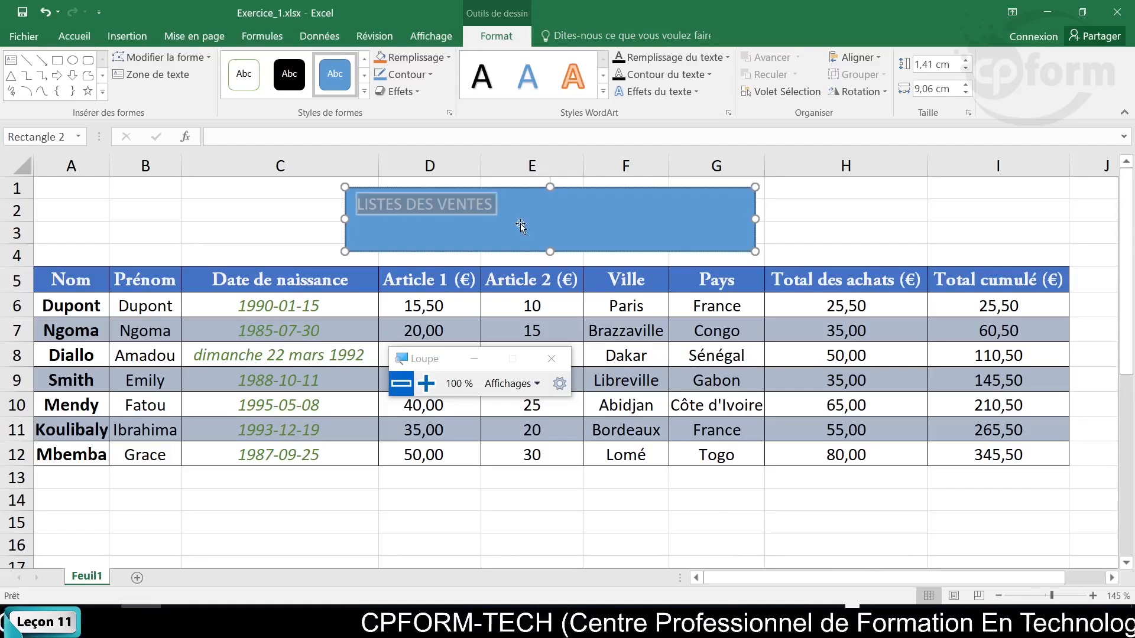
left_click(521, 227)
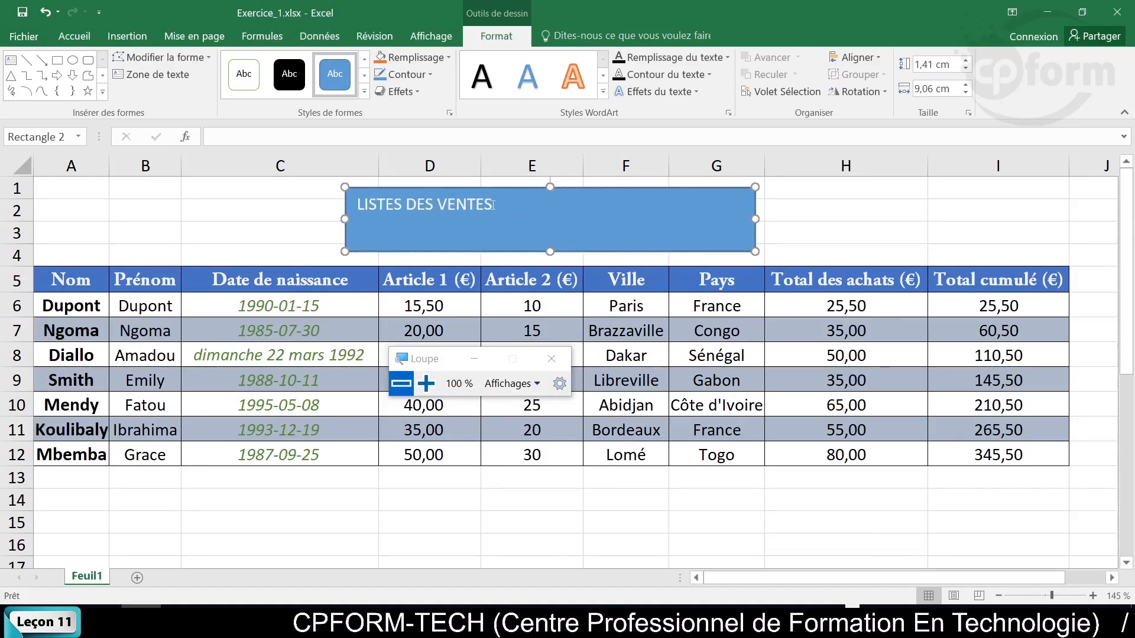
left_click_drag(493, 204, 357, 204)
left_click(473, 205)
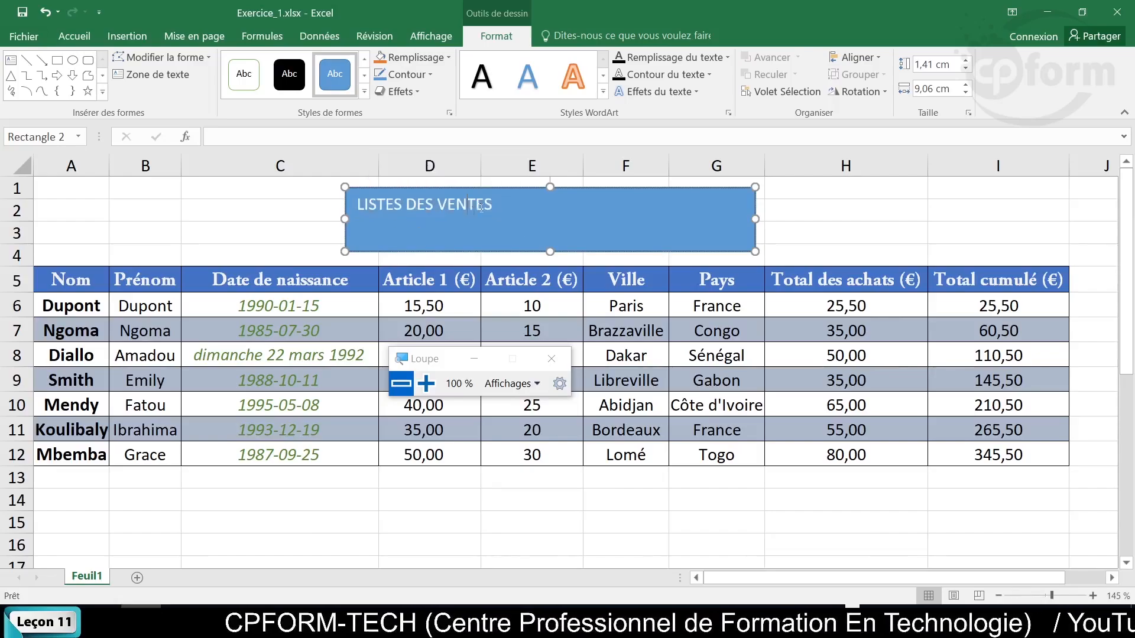
left_click_drag(495, 205, 413, 209)
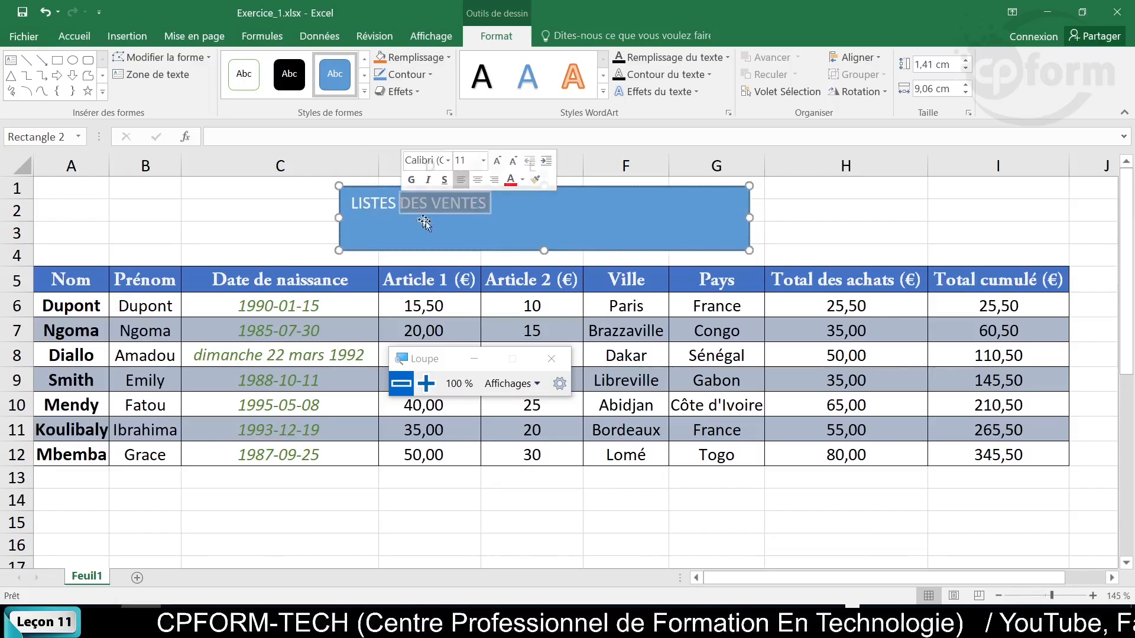
left_click(426, 221)
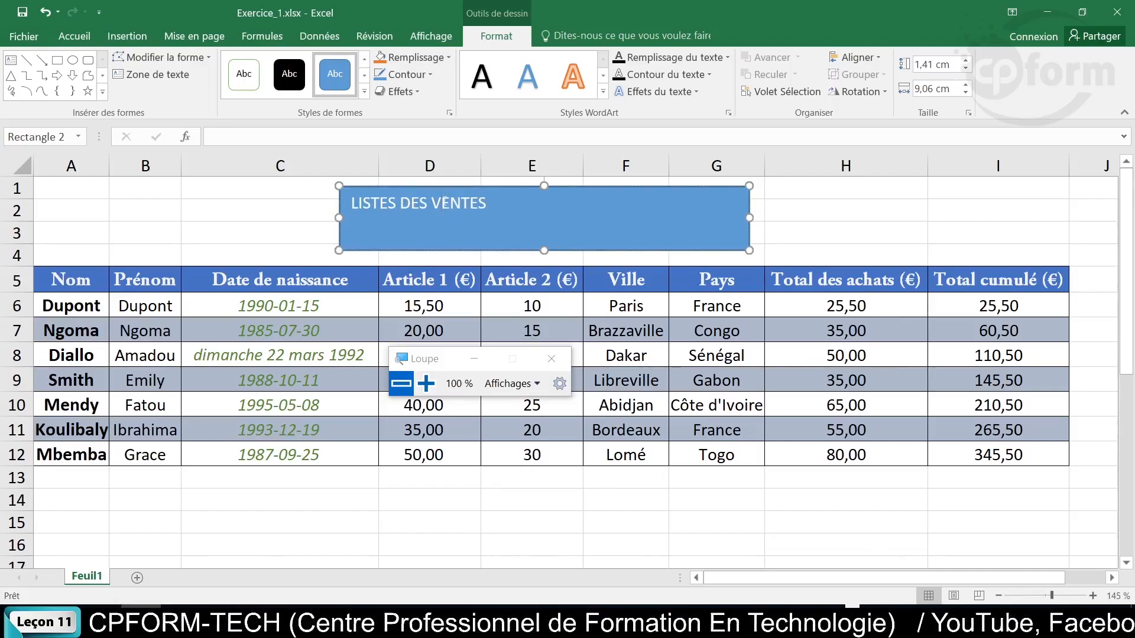
Increase the font size of the whole title text in the rectangle to 18.
triple_click(445, 204)
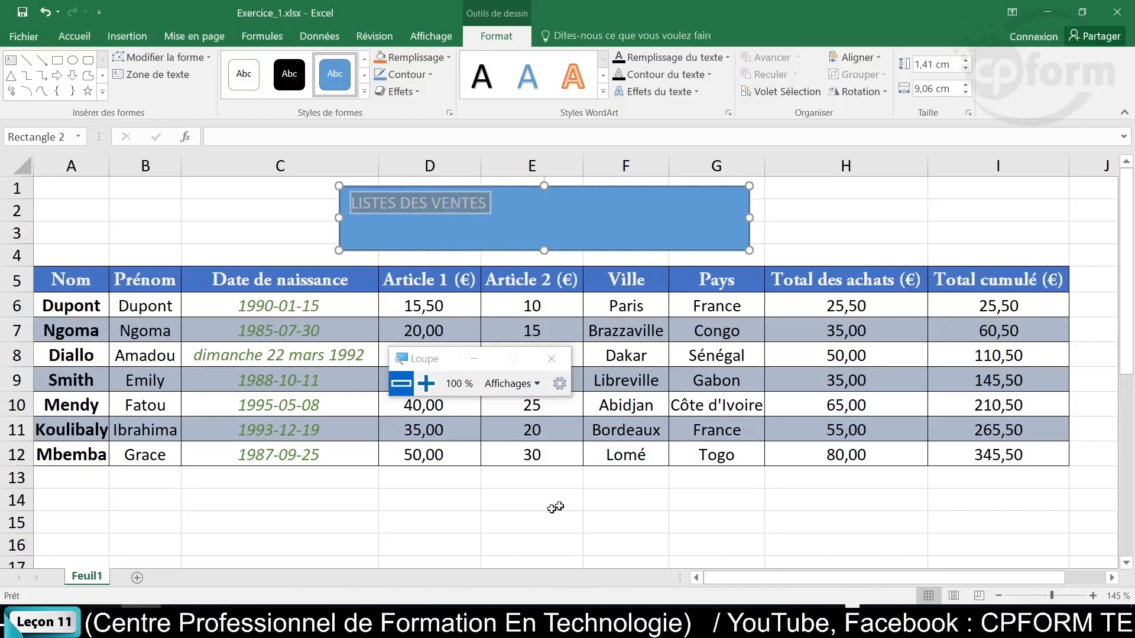
left_click_drag(442, 362, 475, 540)
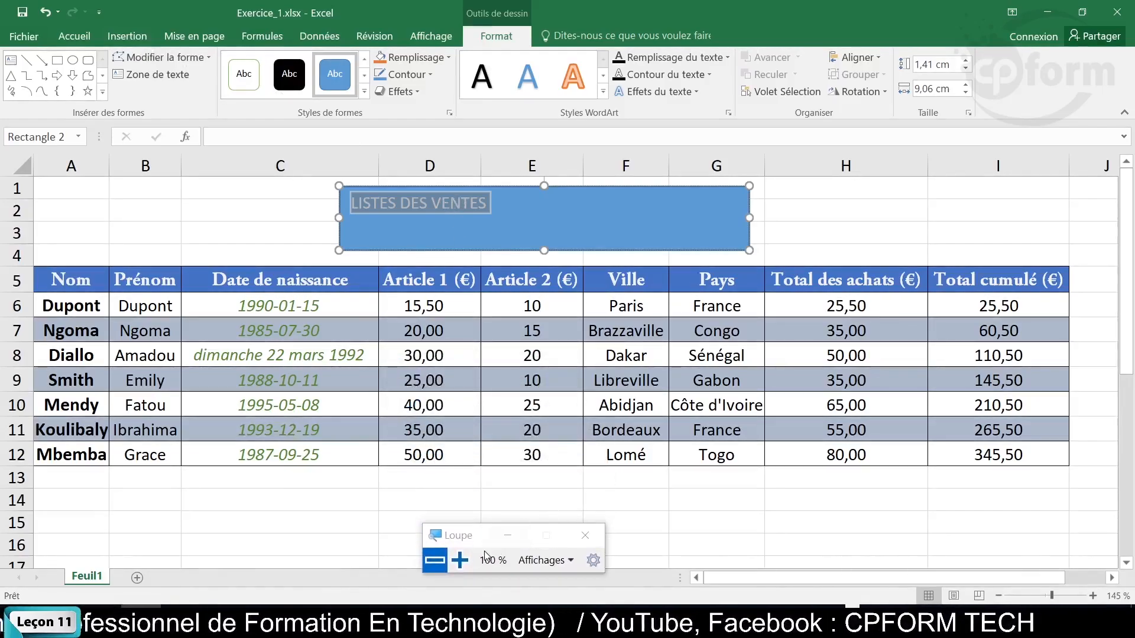
left_click(460, 560)
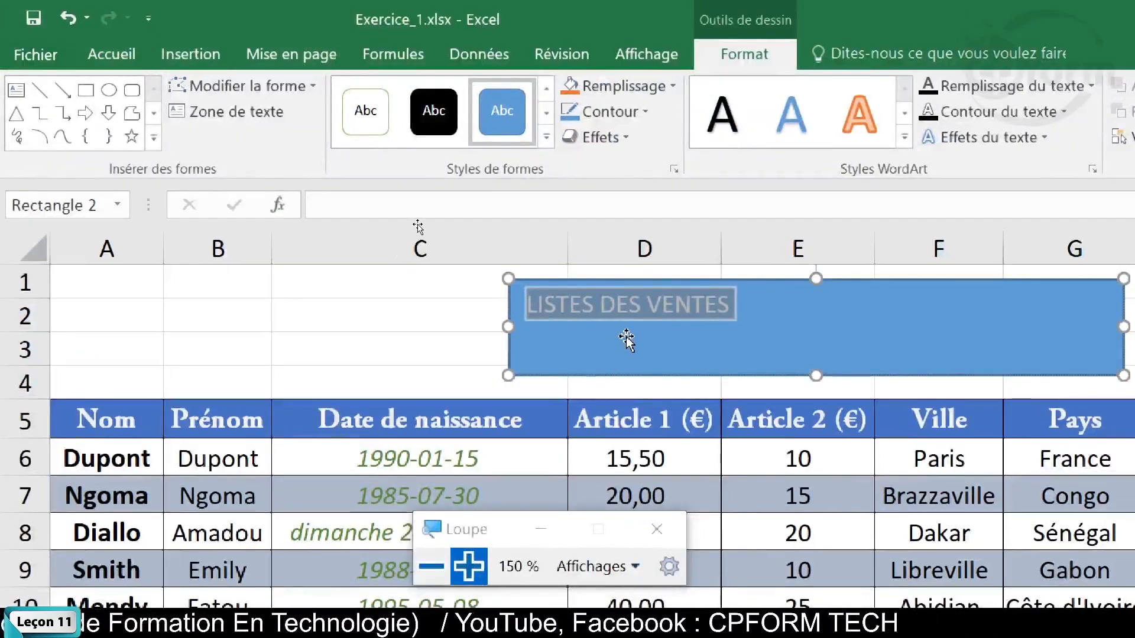
left_click(115, 51)
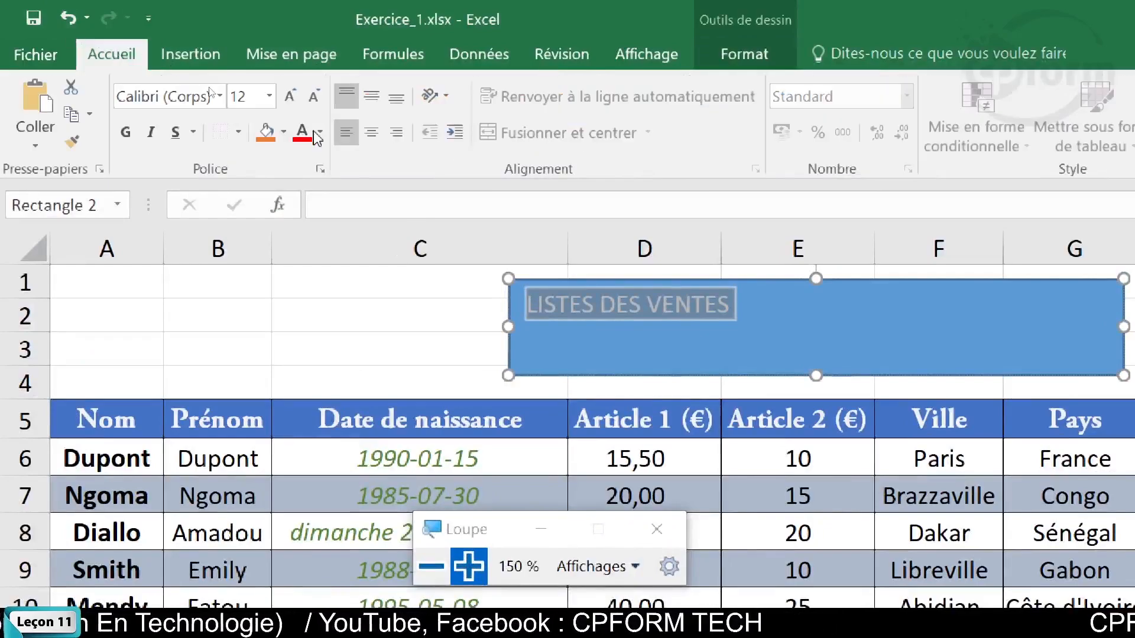
left_click(290, 96)
left_click(290, 96)
left_click(289, 96)
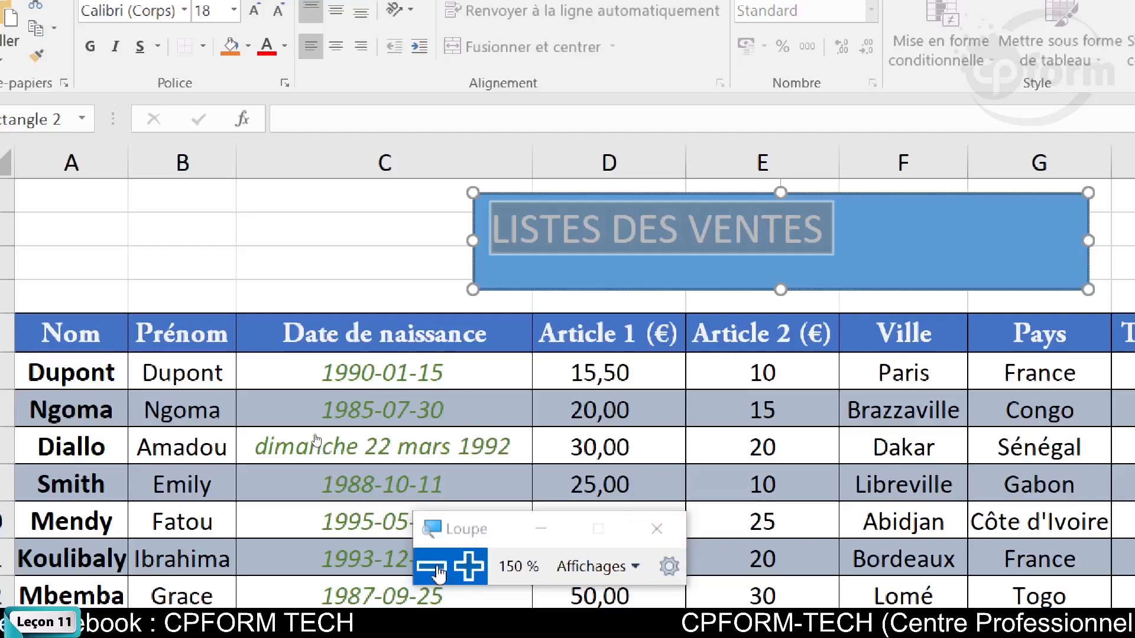
left_click(436, 567)
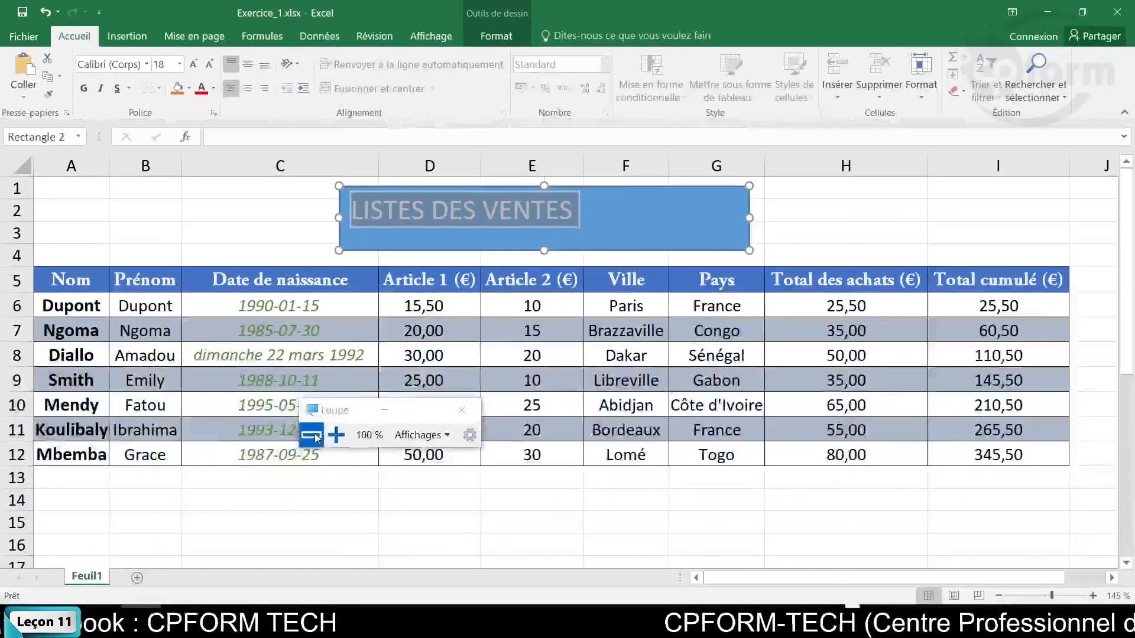
Center the title text horizontally and vertically within the rectangle.
right_click(455, 225)
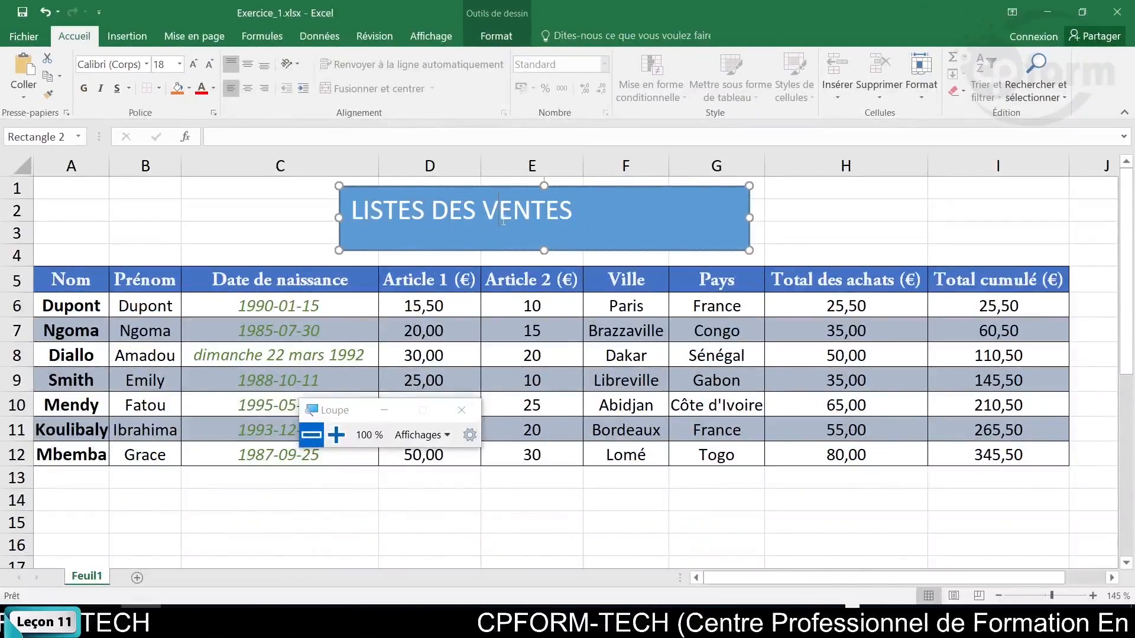
key("ctrl+a")
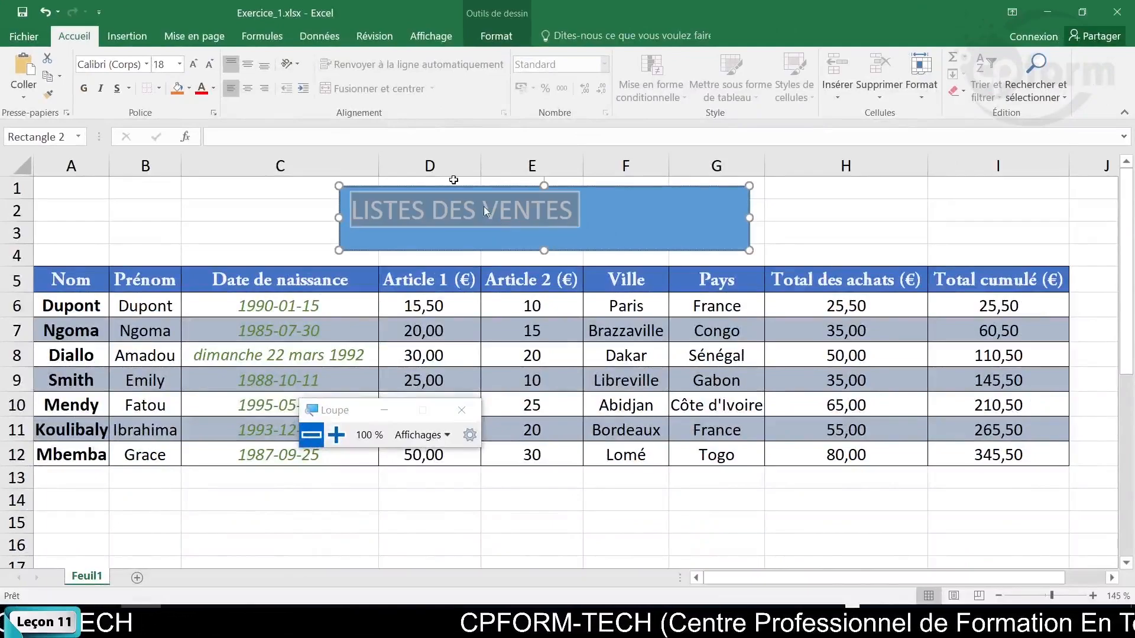
left_click(853, 614)
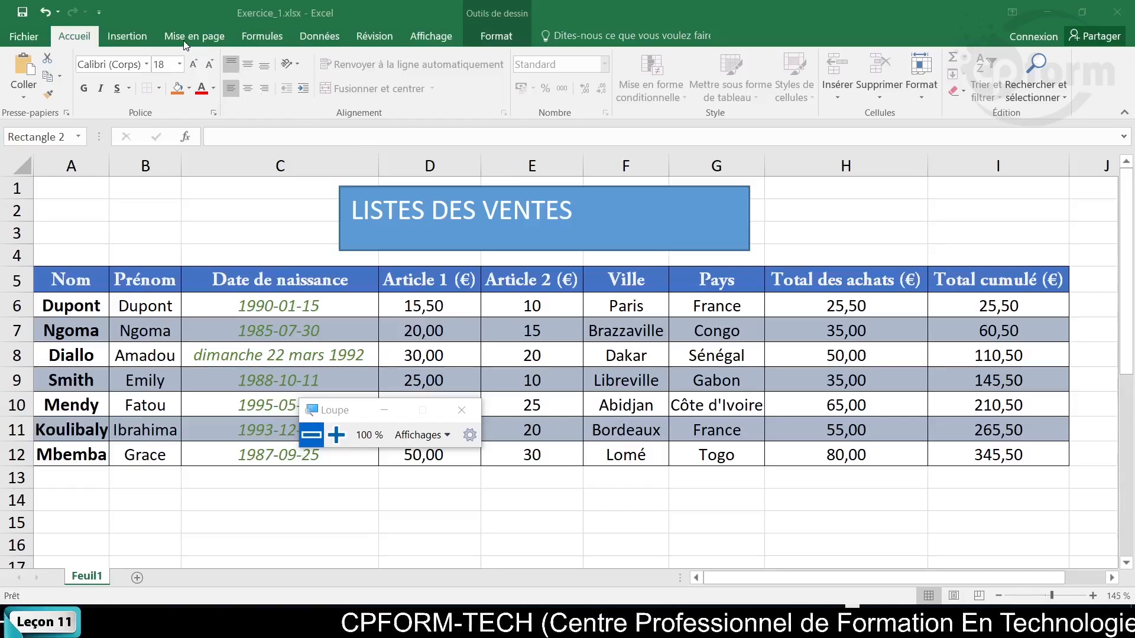
left_click(248, 94)
left_click(247, 94)
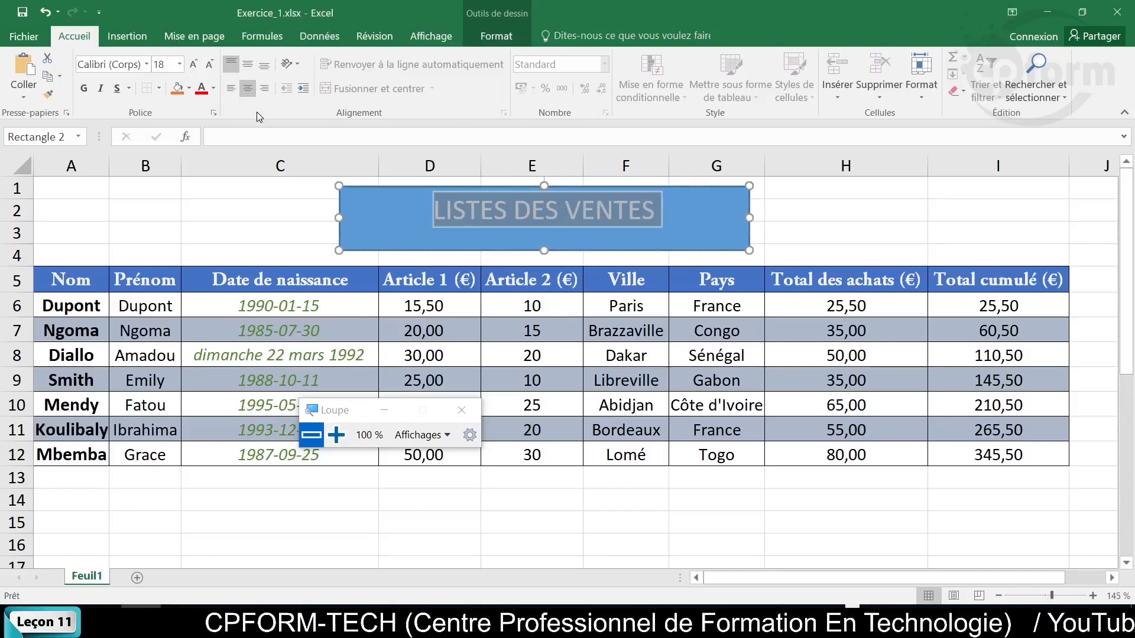
left_click(250, 65)
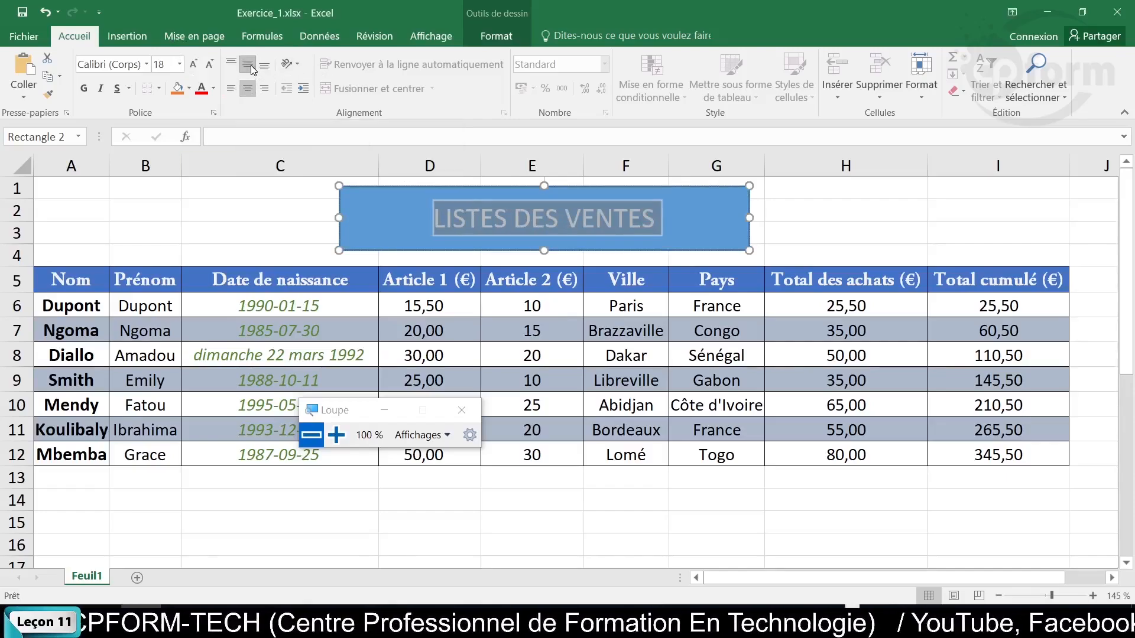
left_click(428, 200)
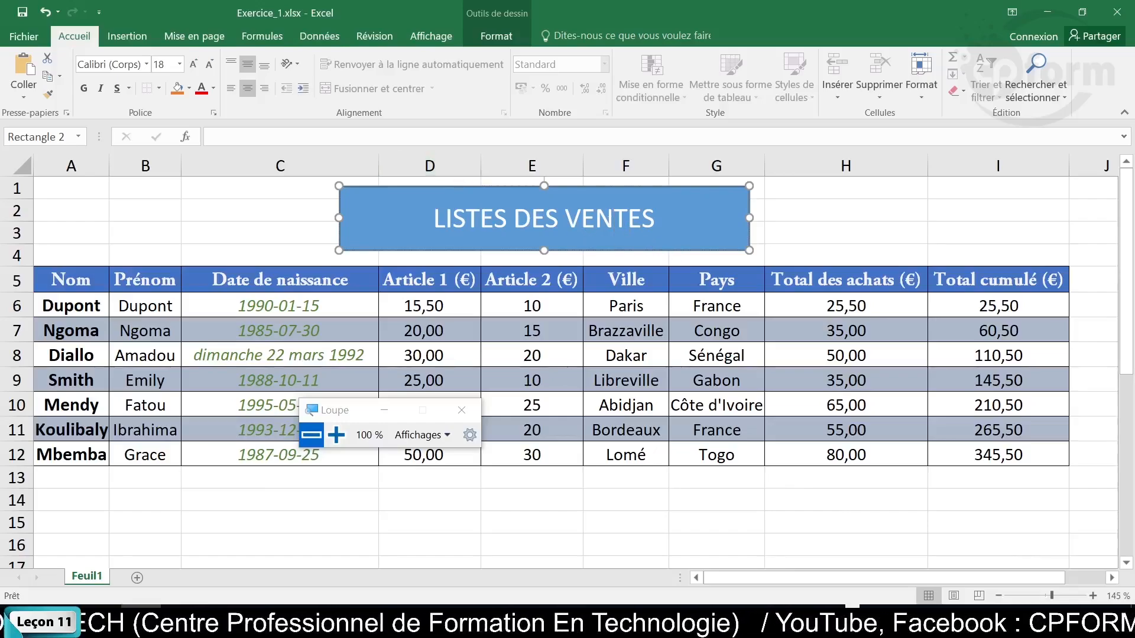
triple_click(568, 218)
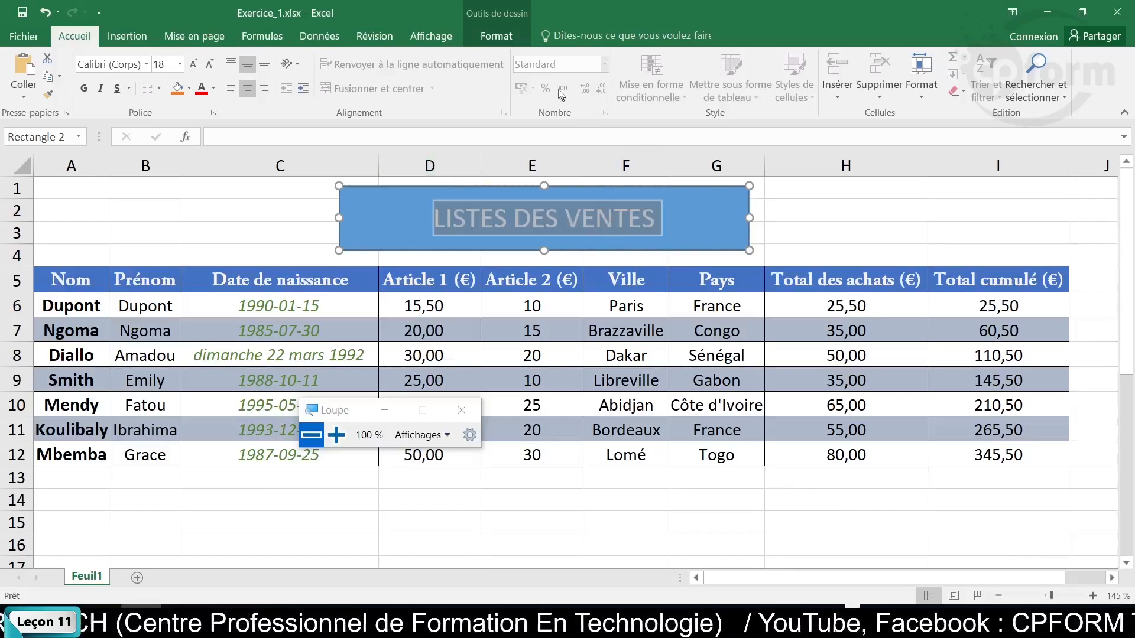
left_click(505, 37)
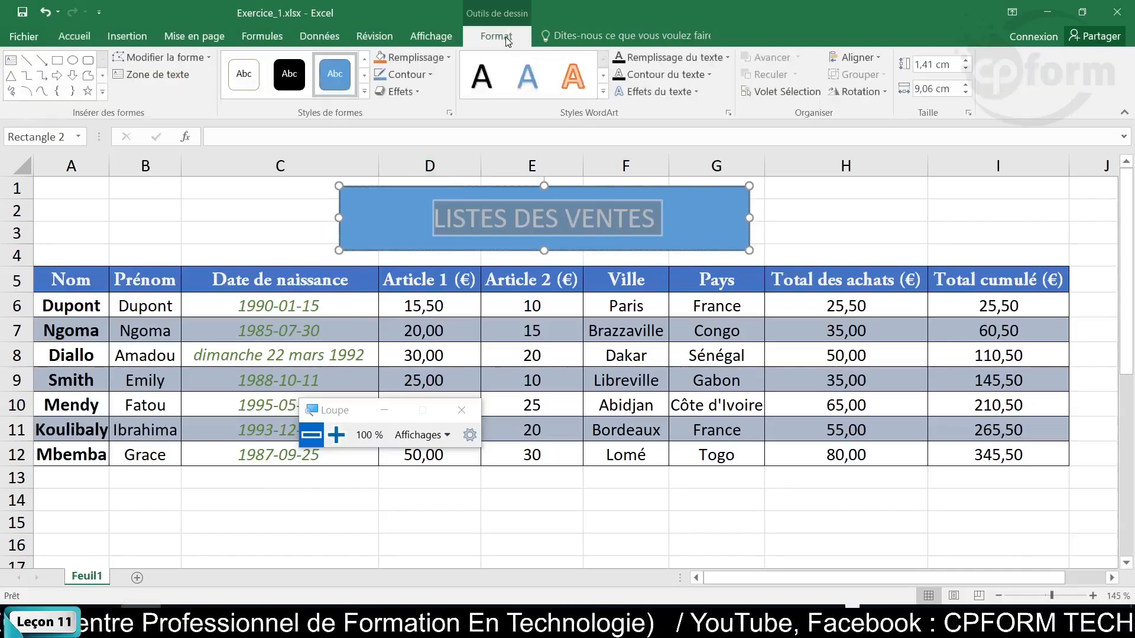
left_click(603, 92)
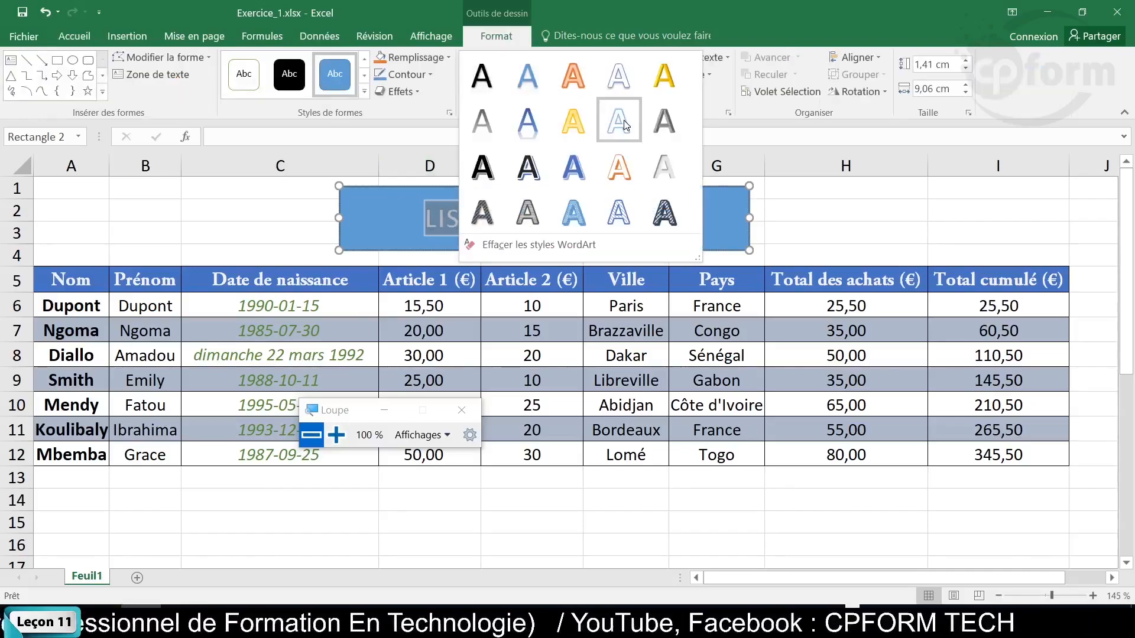
left_click(397, 200)
Move the title rectangle over columns A to D and preview WordArt styles on its text without applying one.
left_click_drag(441, 190, 174, 193)
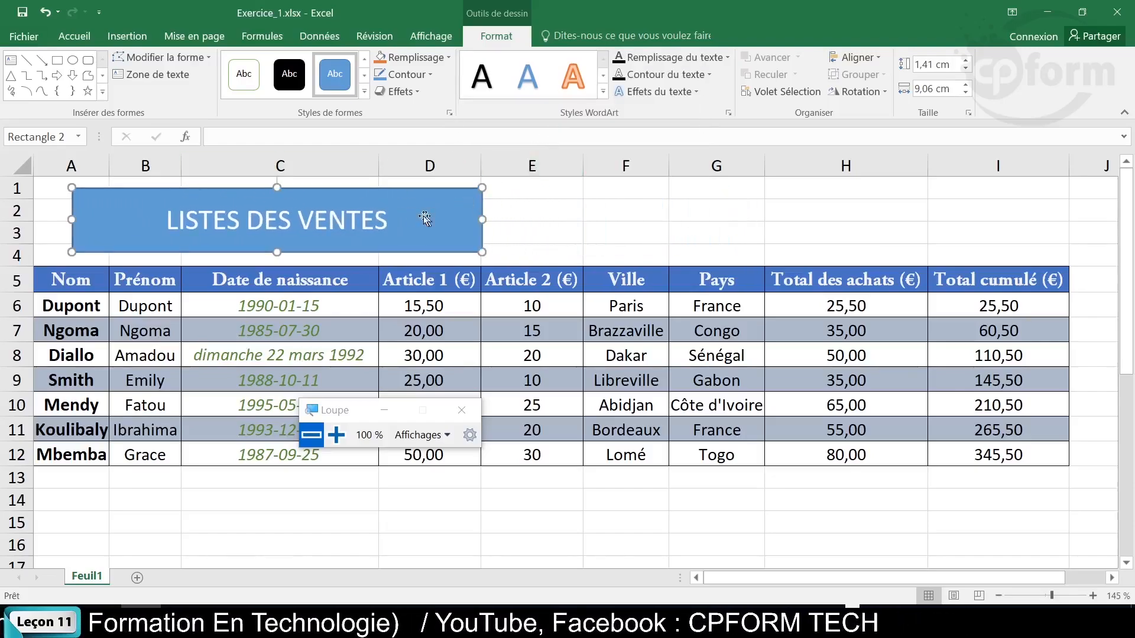
triple_click(372, 218)
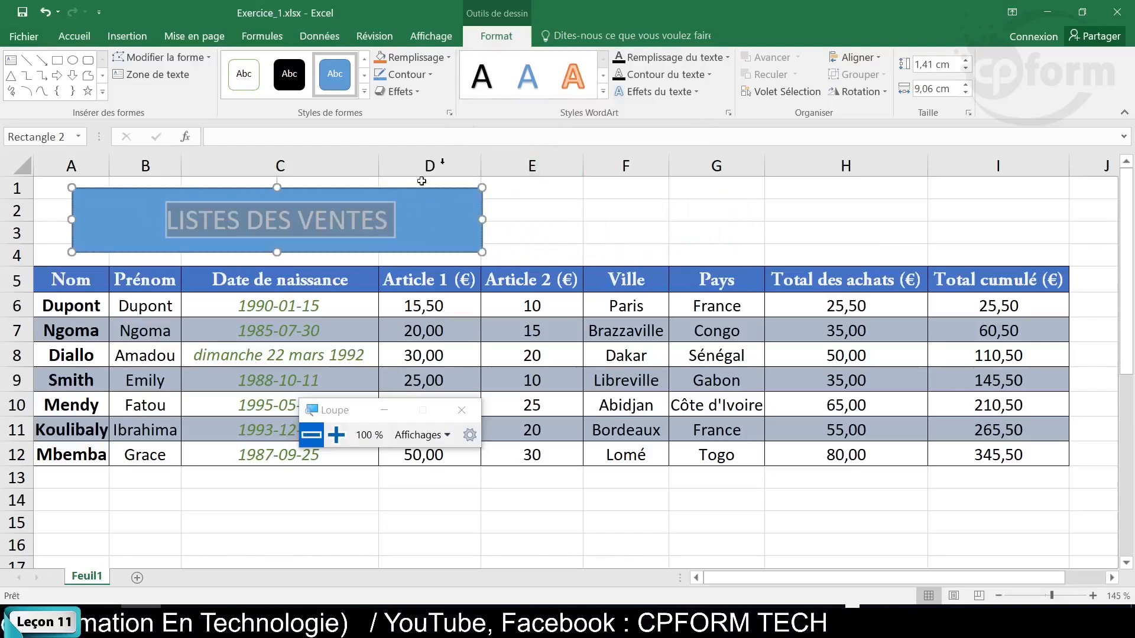
left_click(603, 94)
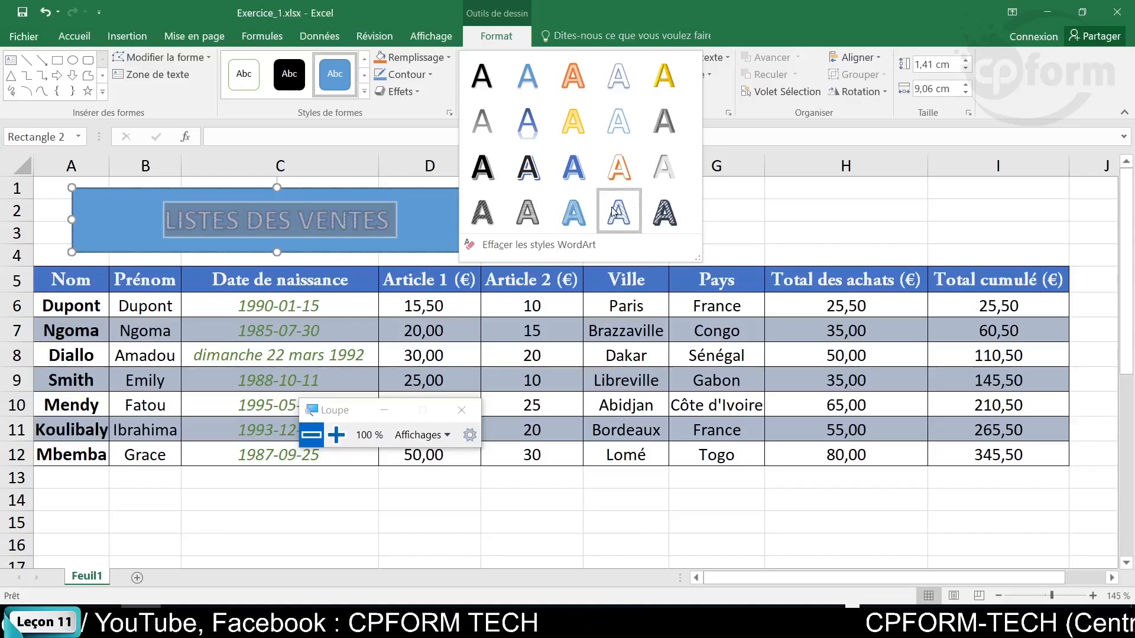
left_click(434, 217)
left_click(443, 221)
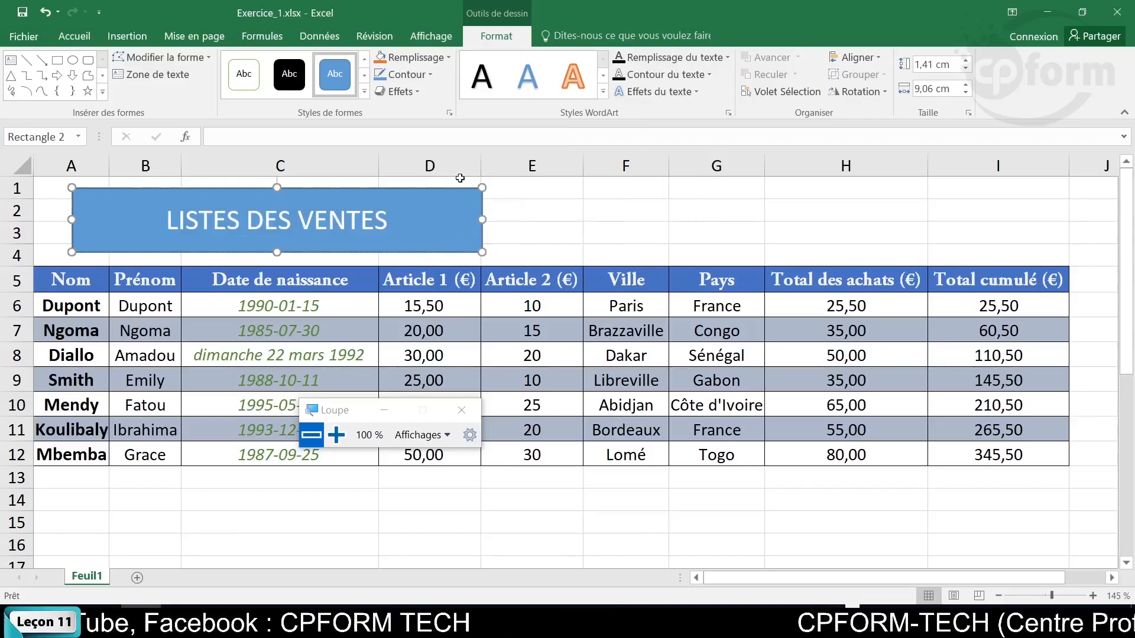
Remove the fill color from the title rectangle.
left_click(450, 61)
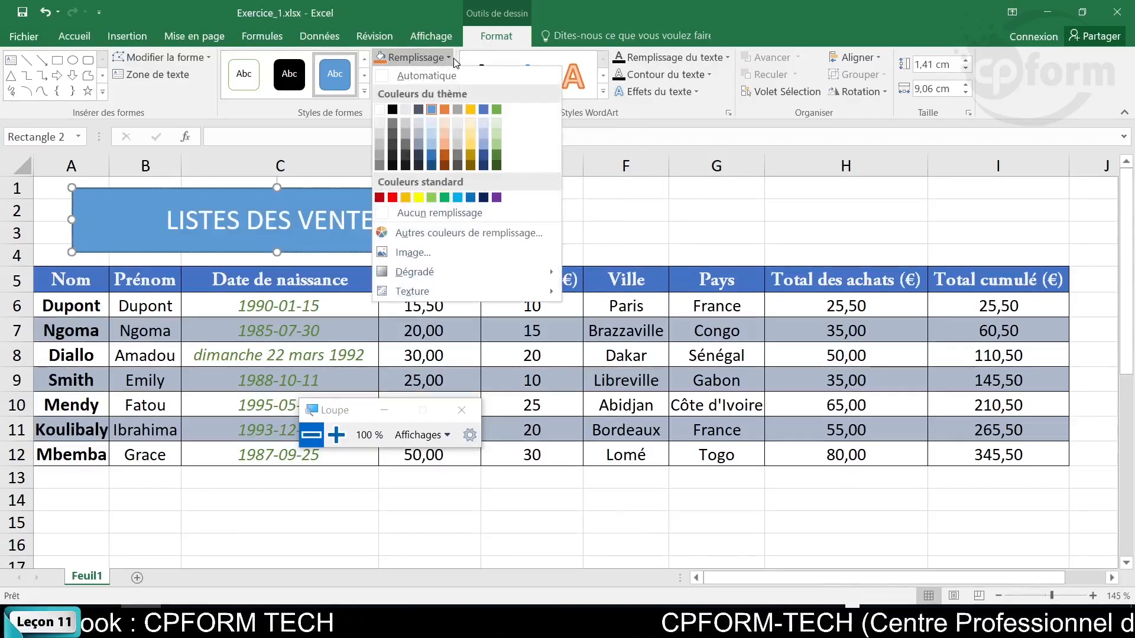
left_click(458, 212)
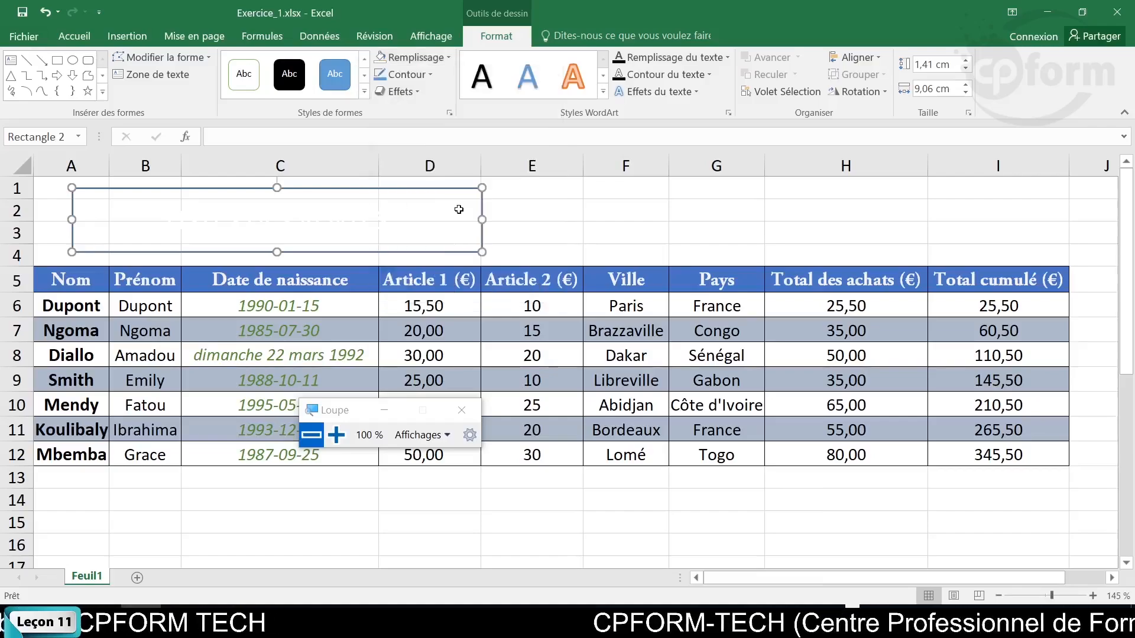
Color the whole title text in the rectangle dark orange and make it bold.
left_click_drag(371, 225, 192, 5)
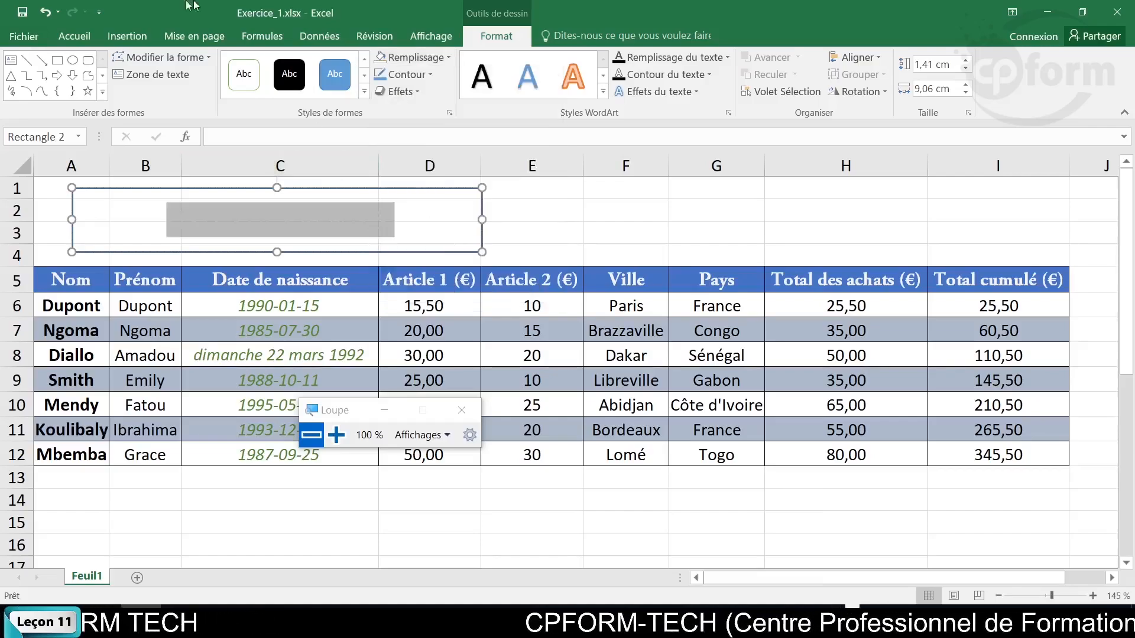
left_click(94, 35)
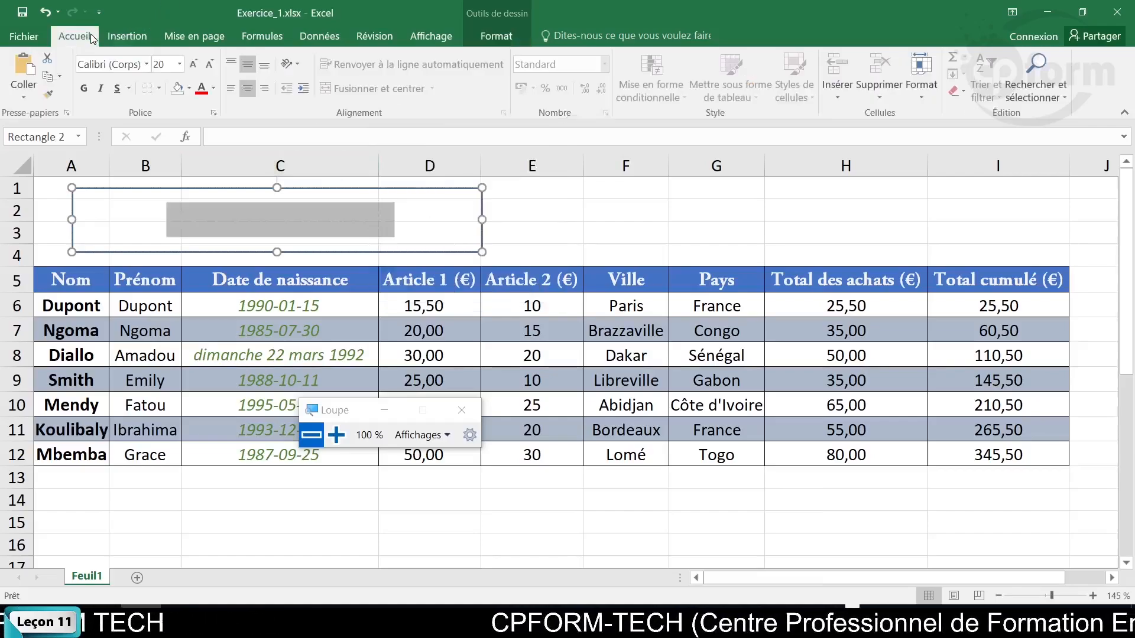
left_click(215, 88)
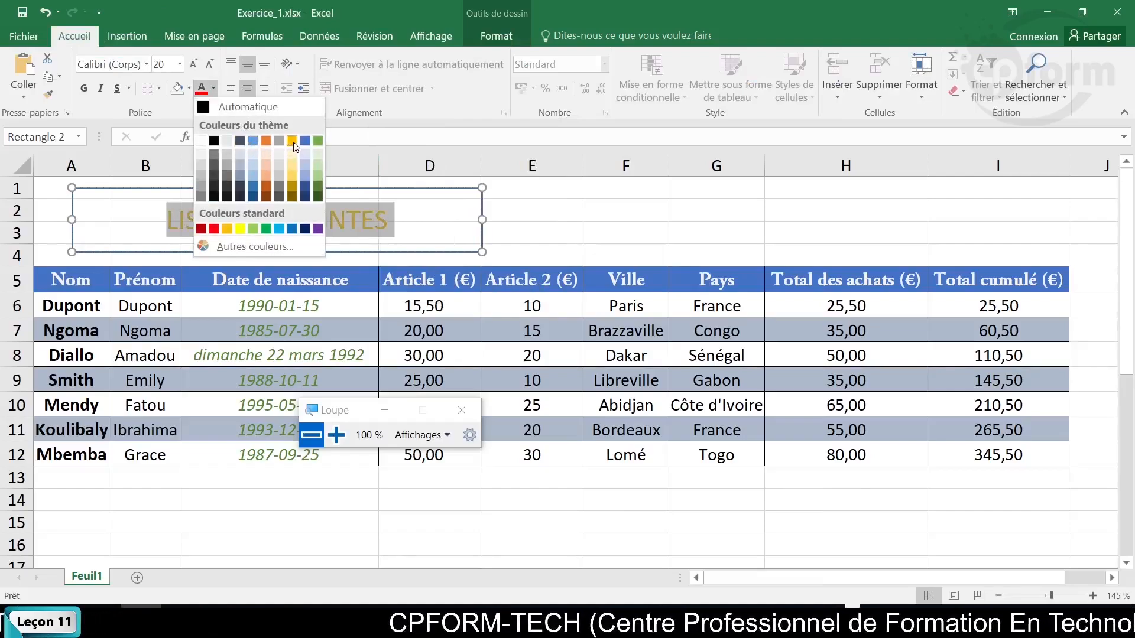
left_click(265, 186)
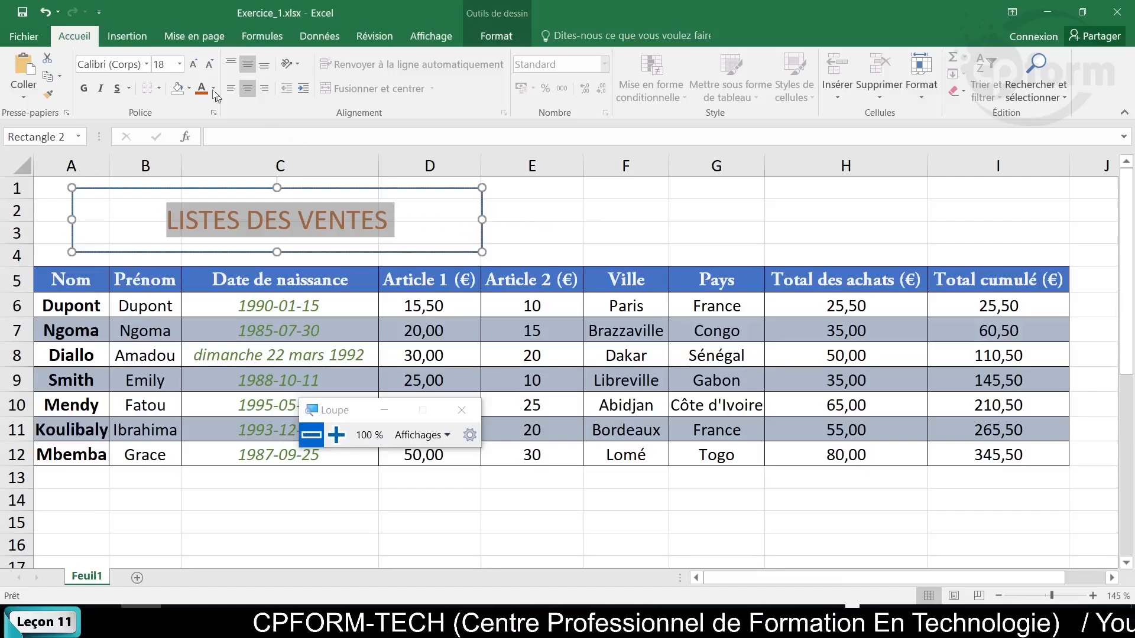
left_click(83, 88)
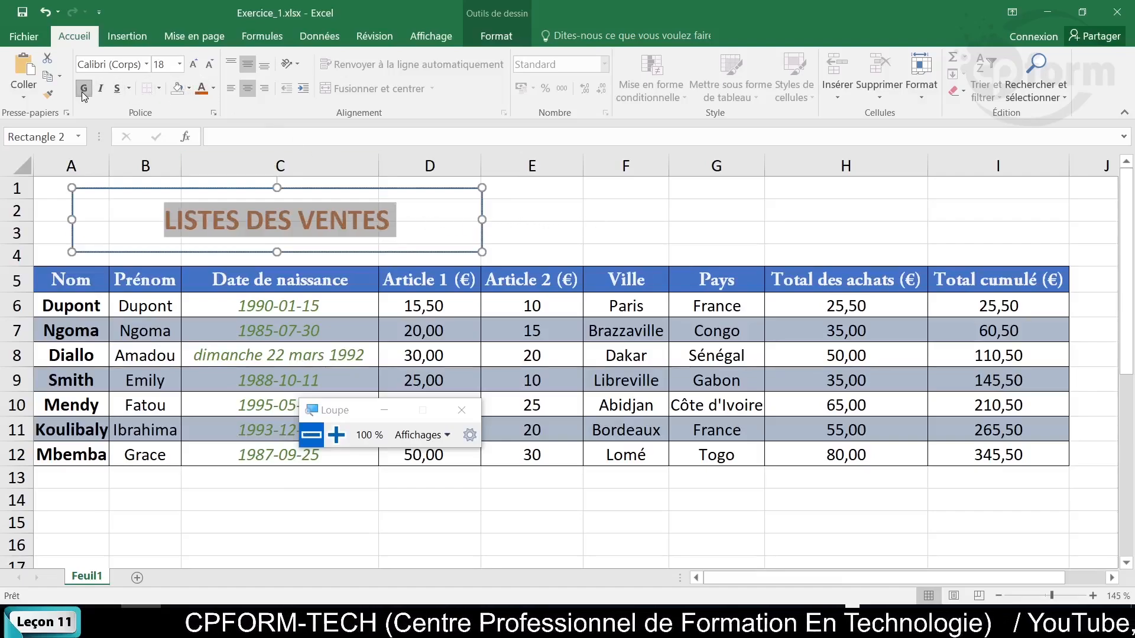
Apply the black WordArt style with a white outline and hard shadow to the title text.
left_click(519, 33)
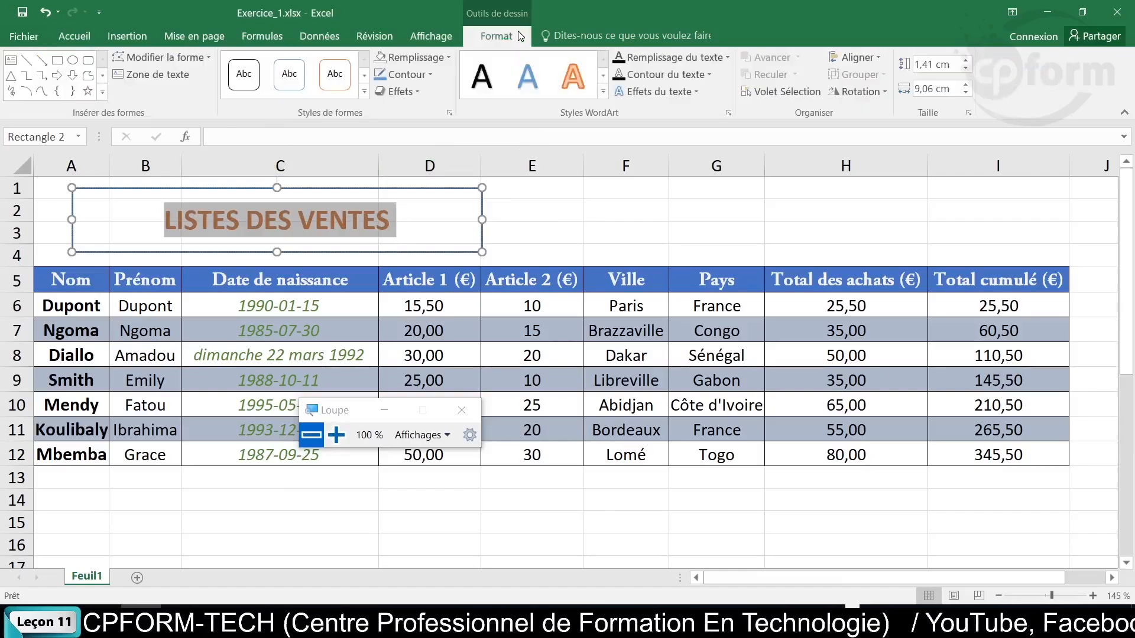
left_click(603, 94)
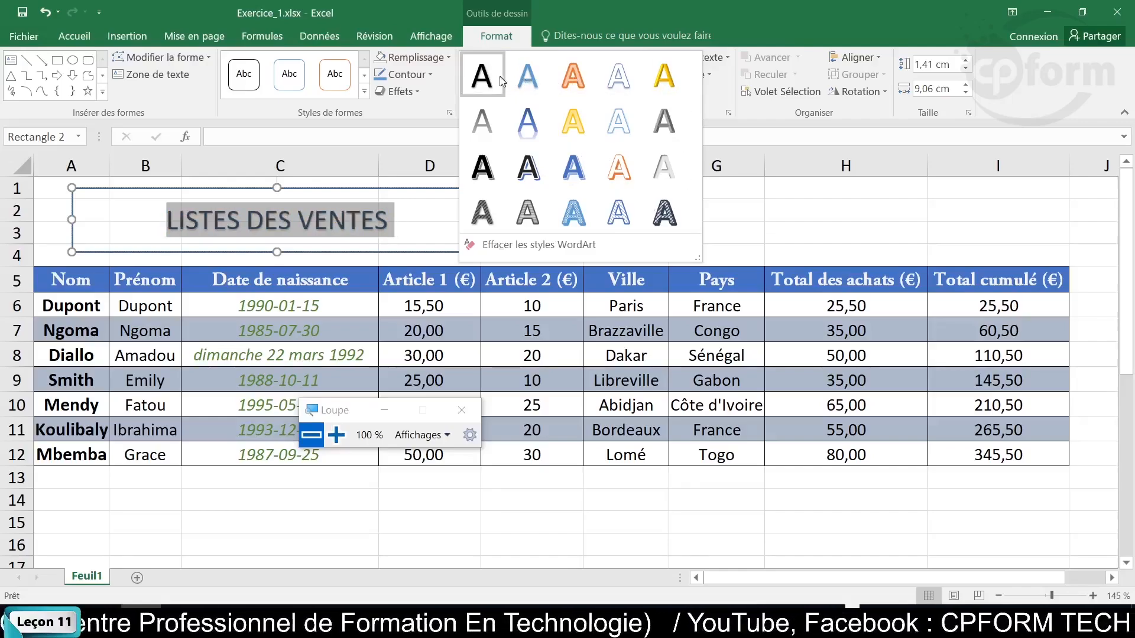
left_click(483, 169)
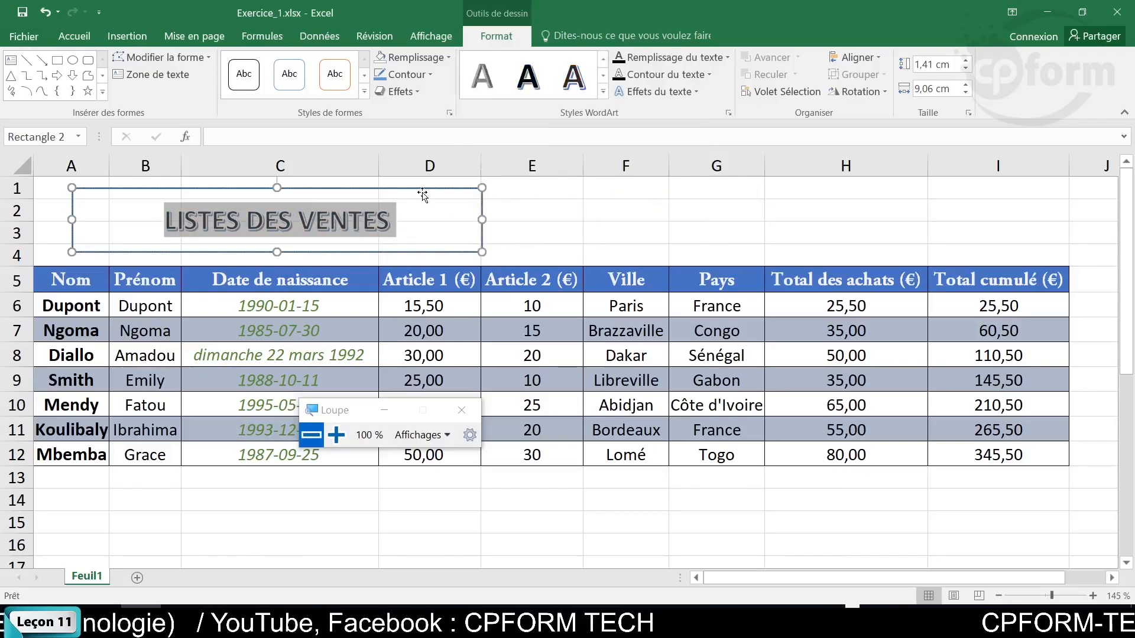
Move the title rectangle back above the middle of the table, spanning columns C to G.
left_click_drag(423, 195, 597, 196)
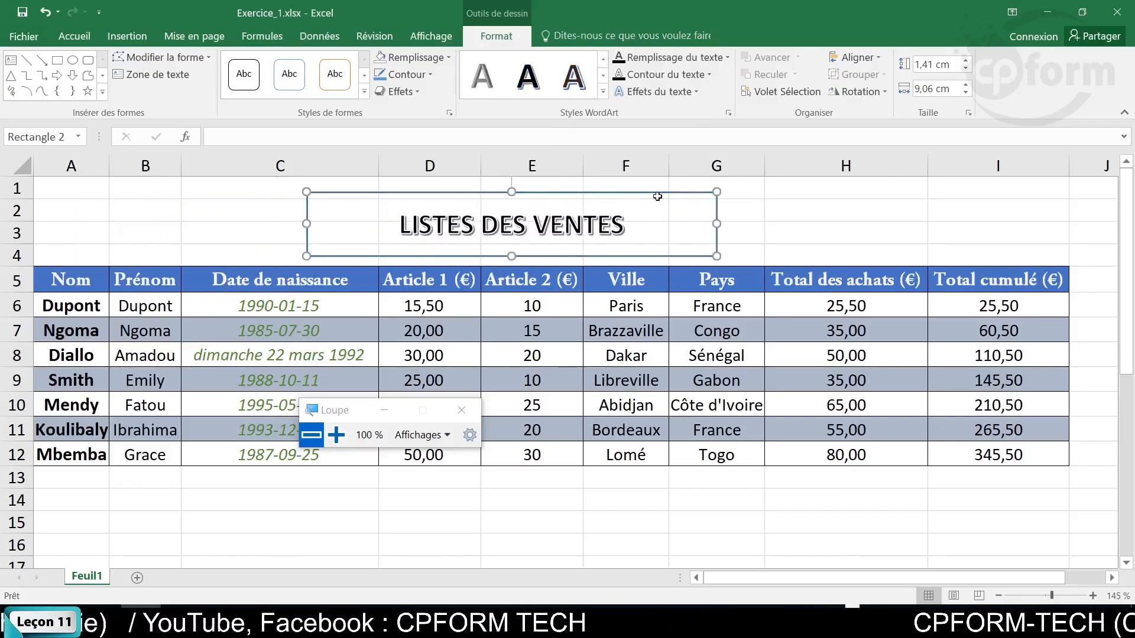
scroll(654, 195, "down", 1)
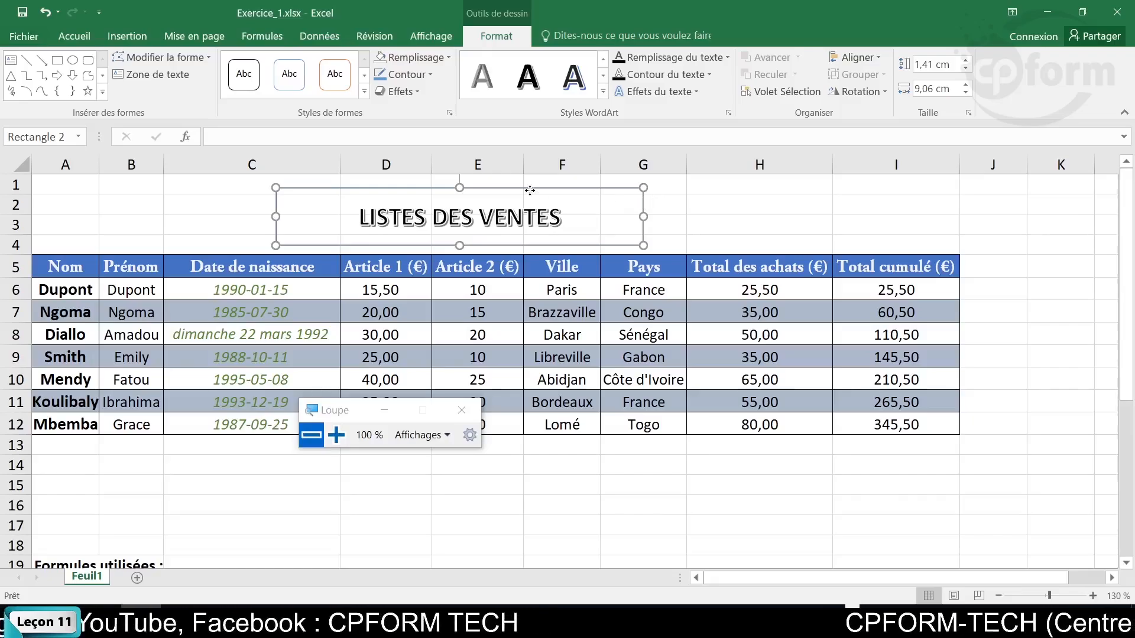
left_click_drag(530, 192, 517, 188)
scroll(515, 194, "up", 2)
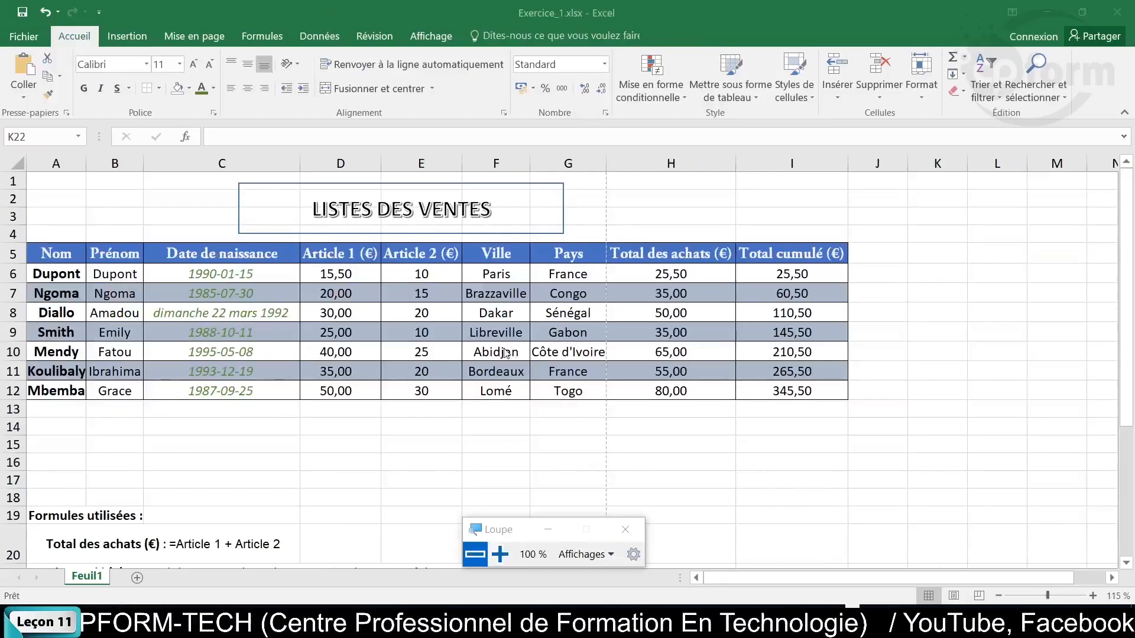
Check how the sheet fits the portrait page in the print preview and return to the worksheet.
scroll(531, 370, "up", 2)
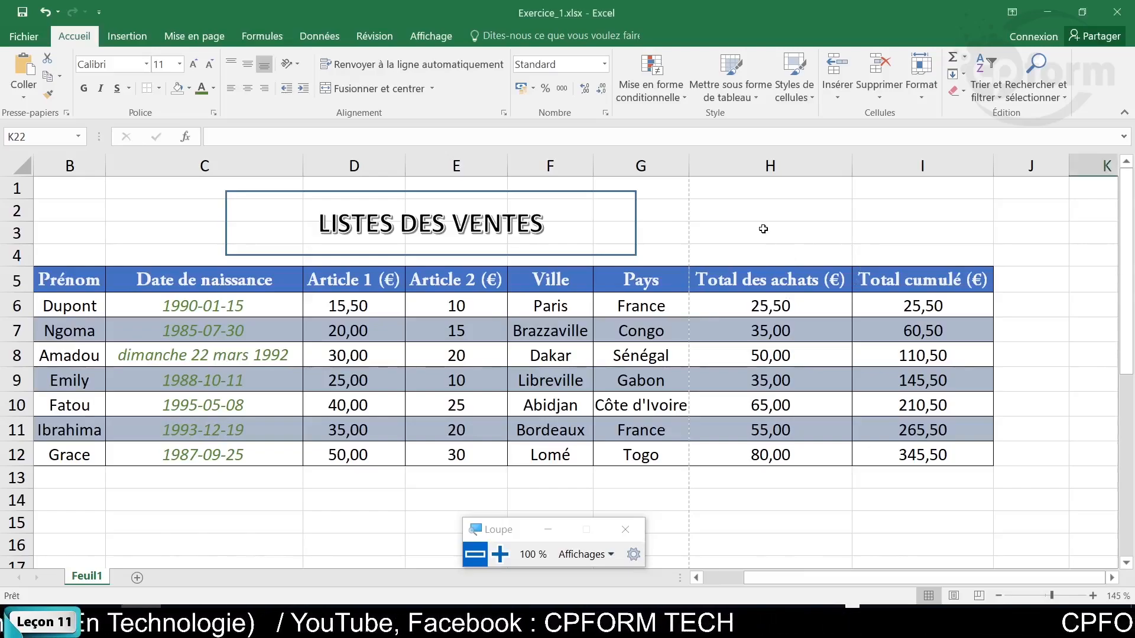
key("ctrl+p")
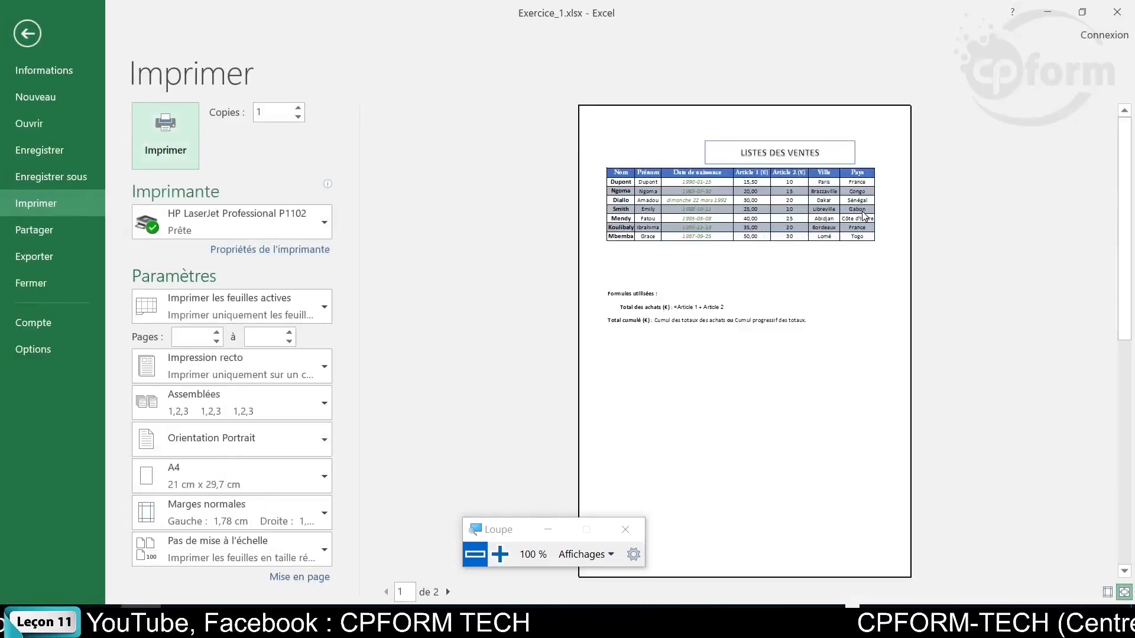
left_click(28, 34)
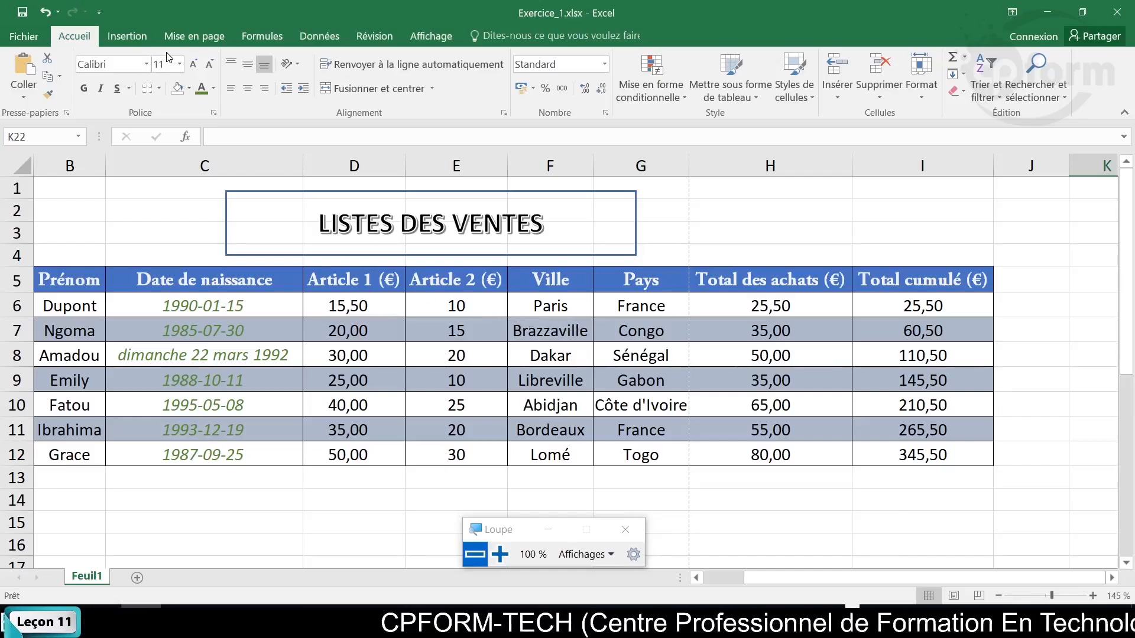
Set the sheet's page orientation to landscape (Paysage).
left_click(207, 42)
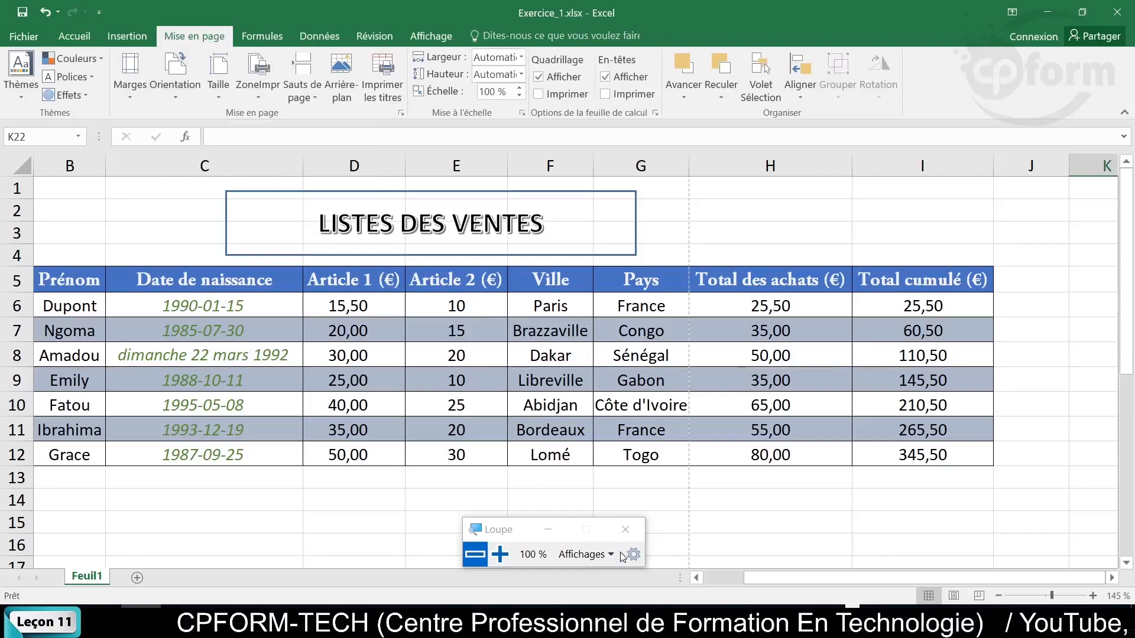
left_click(500, 554)
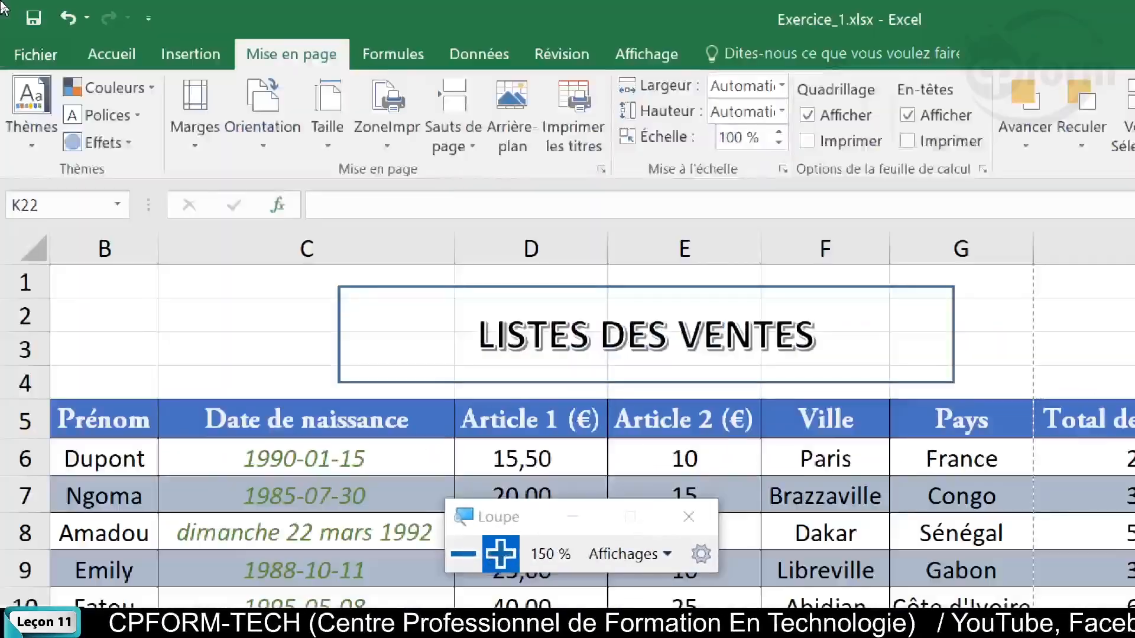
left_click(264, 147)
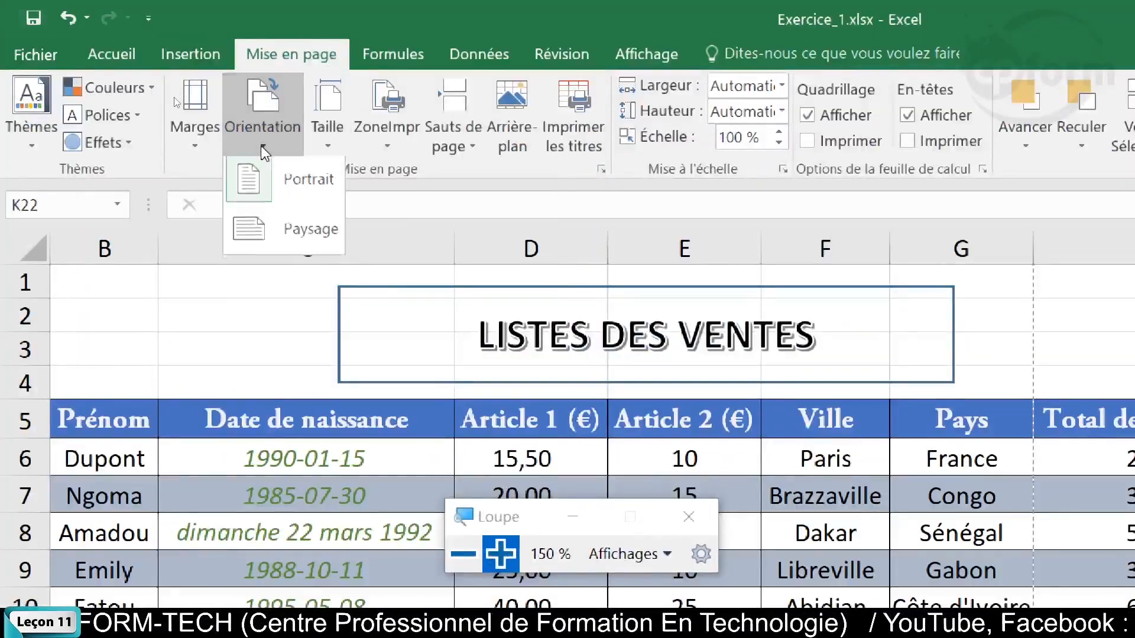
left_click(315, 237)
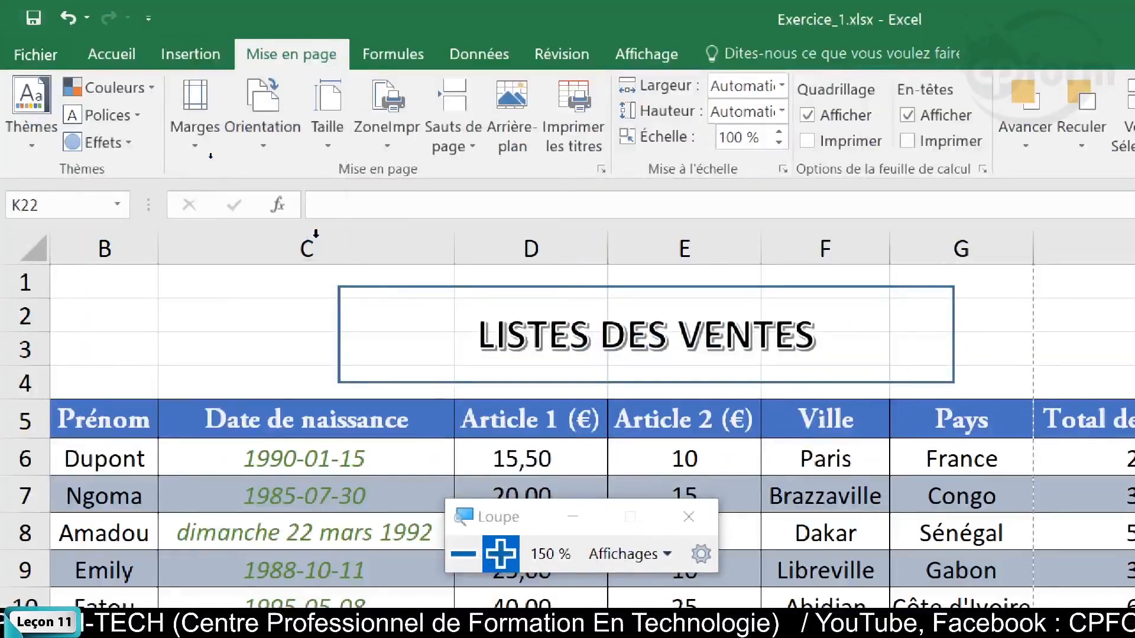
Check the page break lines and the print preview of the landscape sheet, and return to the worksheet.
scroll(448, 300, "down", 8)
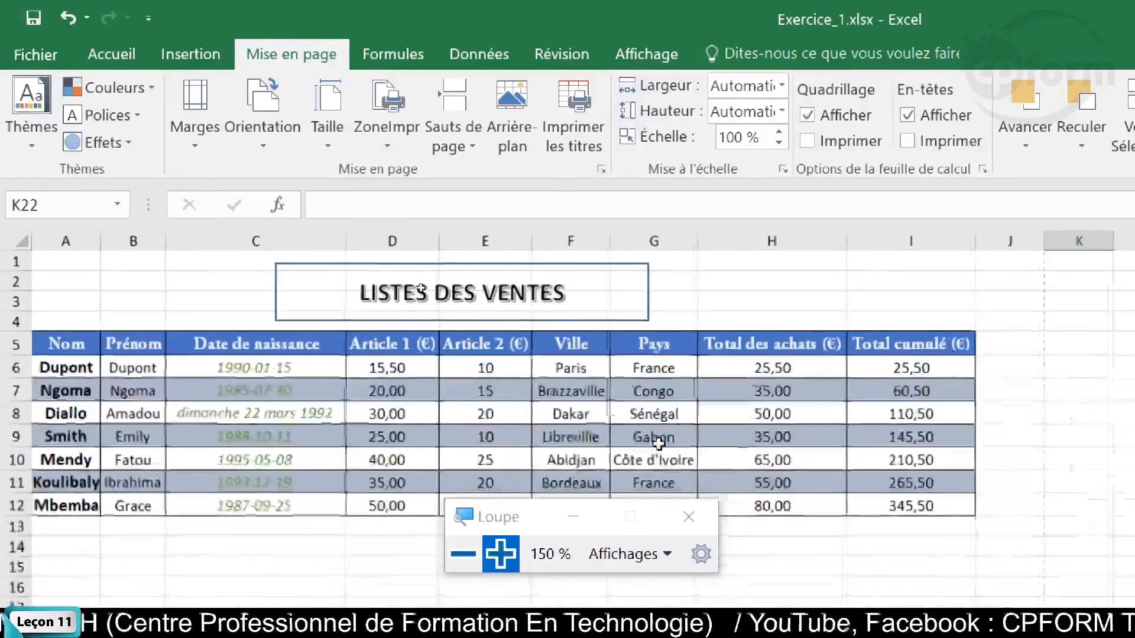
scroll(639, 396, "down", 4)
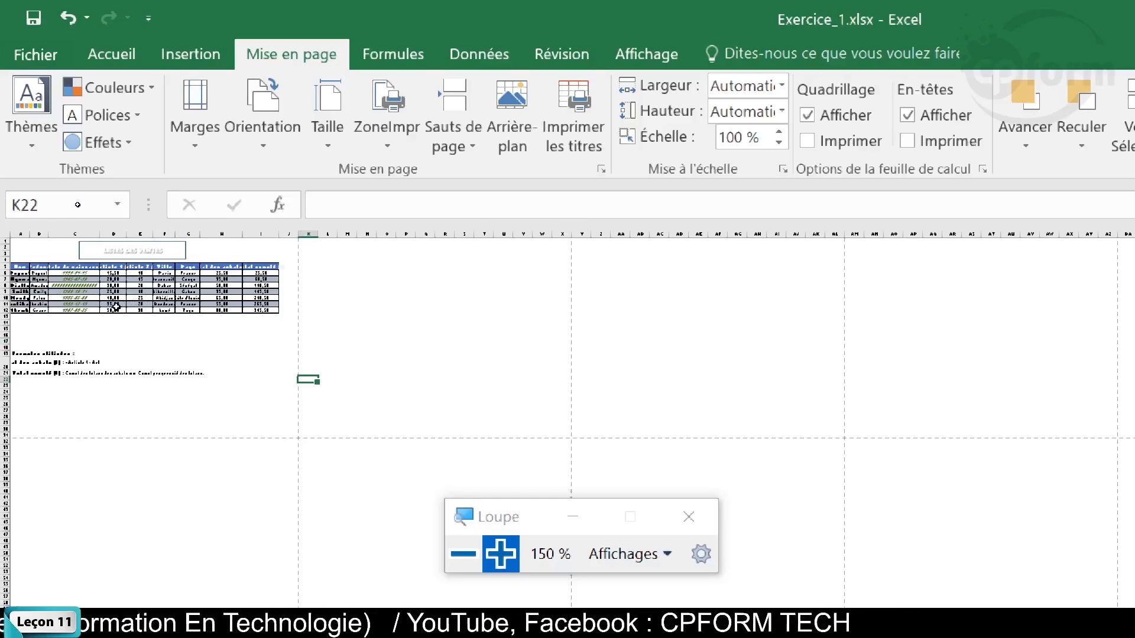
scroll(126, 304, "up", 3)
scroll(269, 367, "up", 3)
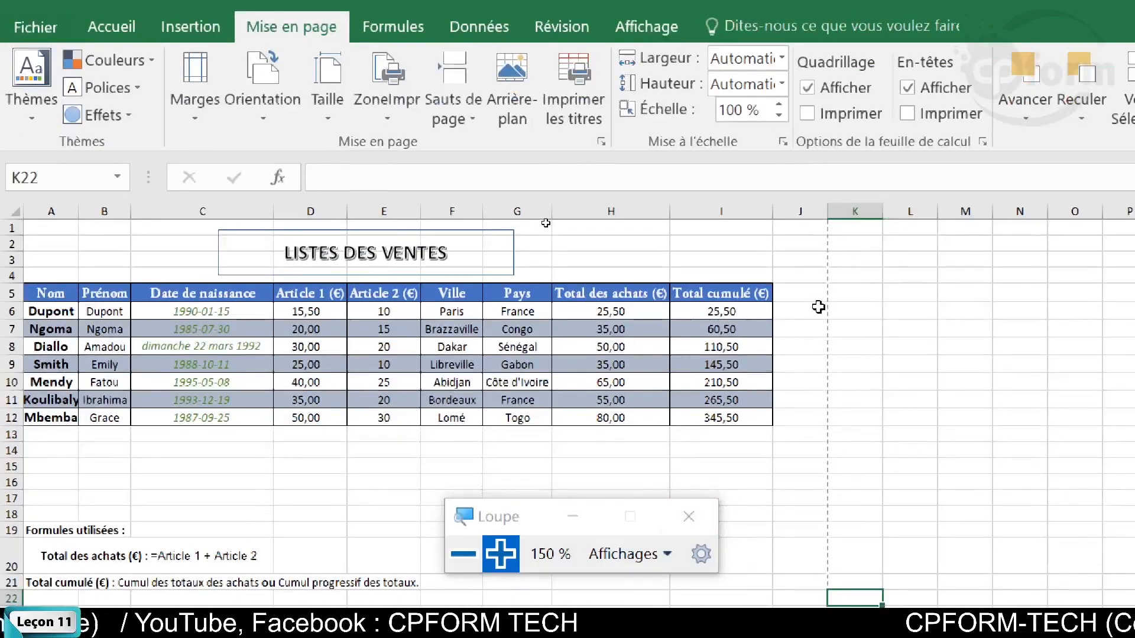
key("ctrl+p")
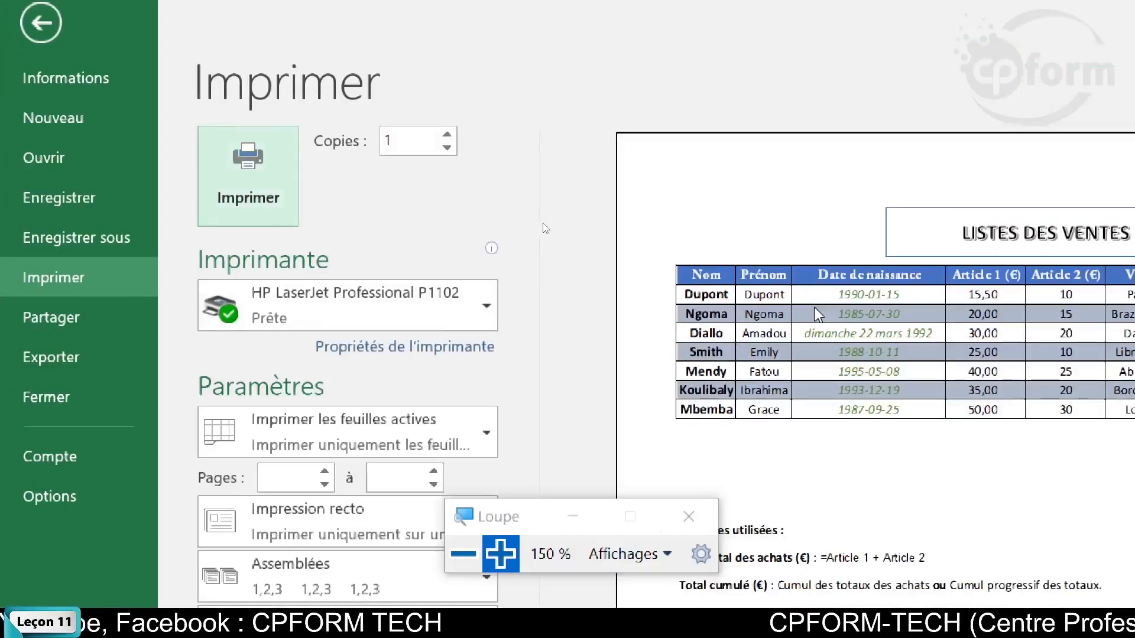
left_click(470, 556)
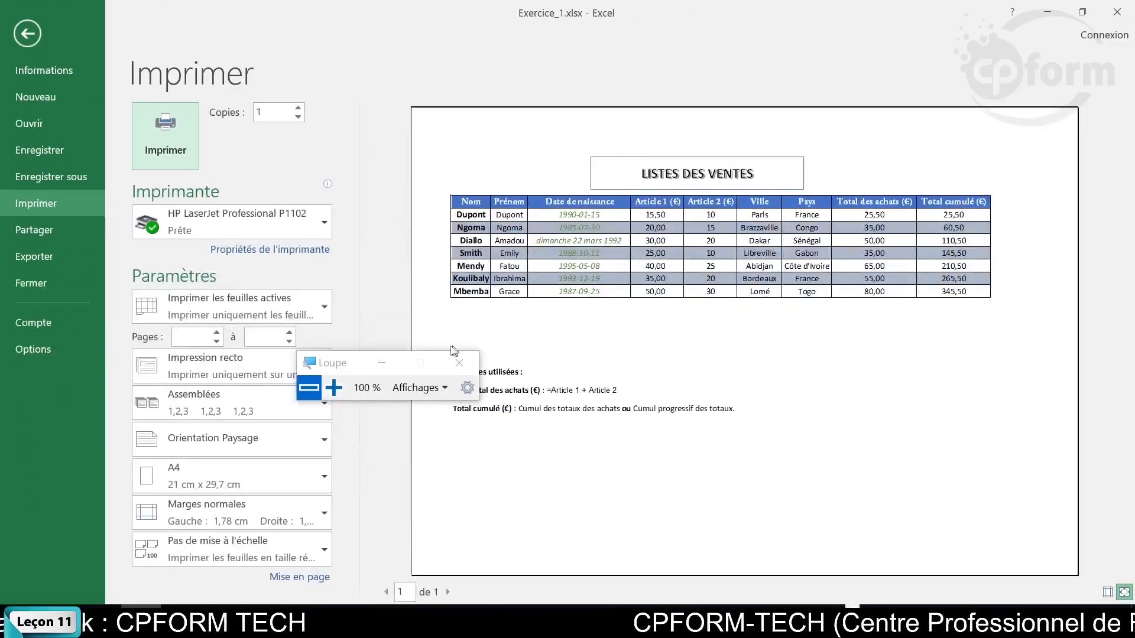
left_click_drag(354, 363, 573, 561)
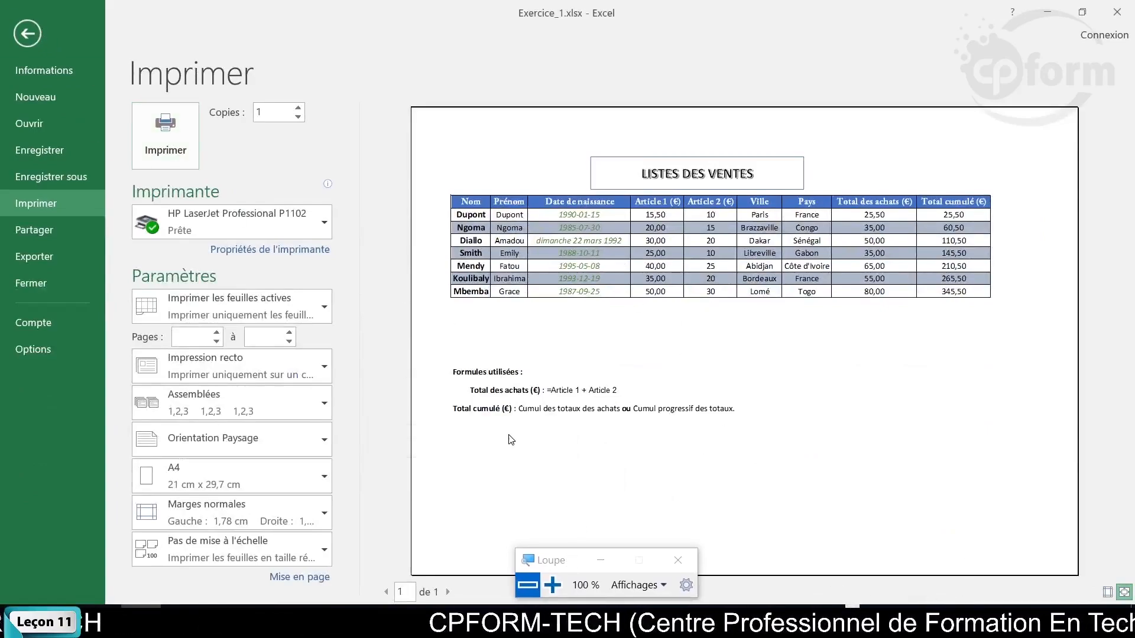
left_click(27, 33)
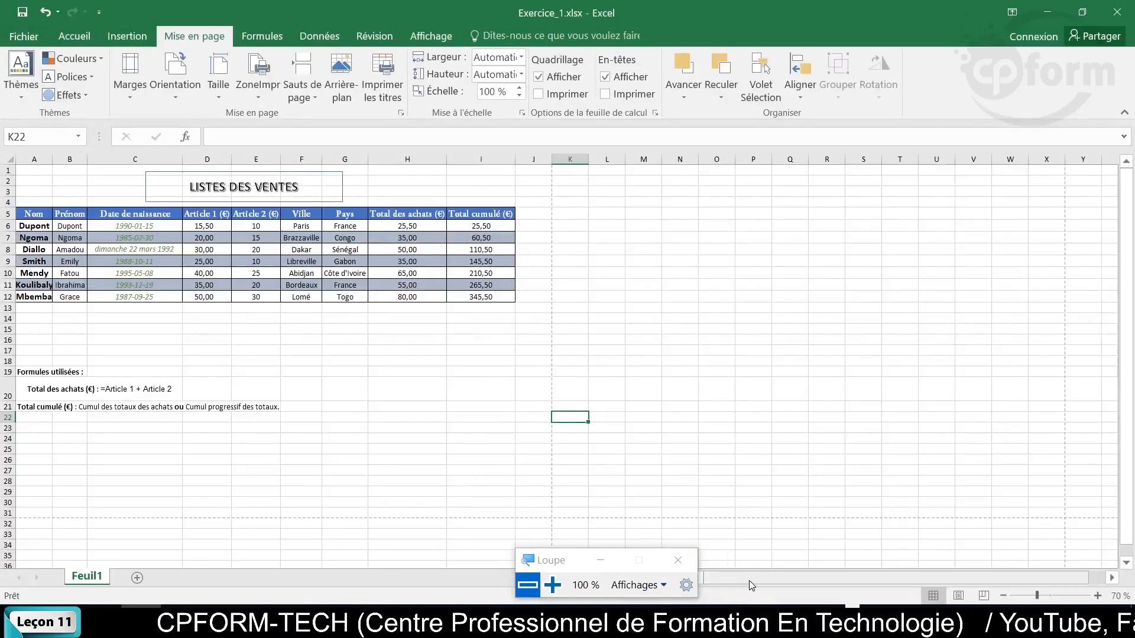
scroll(198, 367, "up", 3, "ctrl")
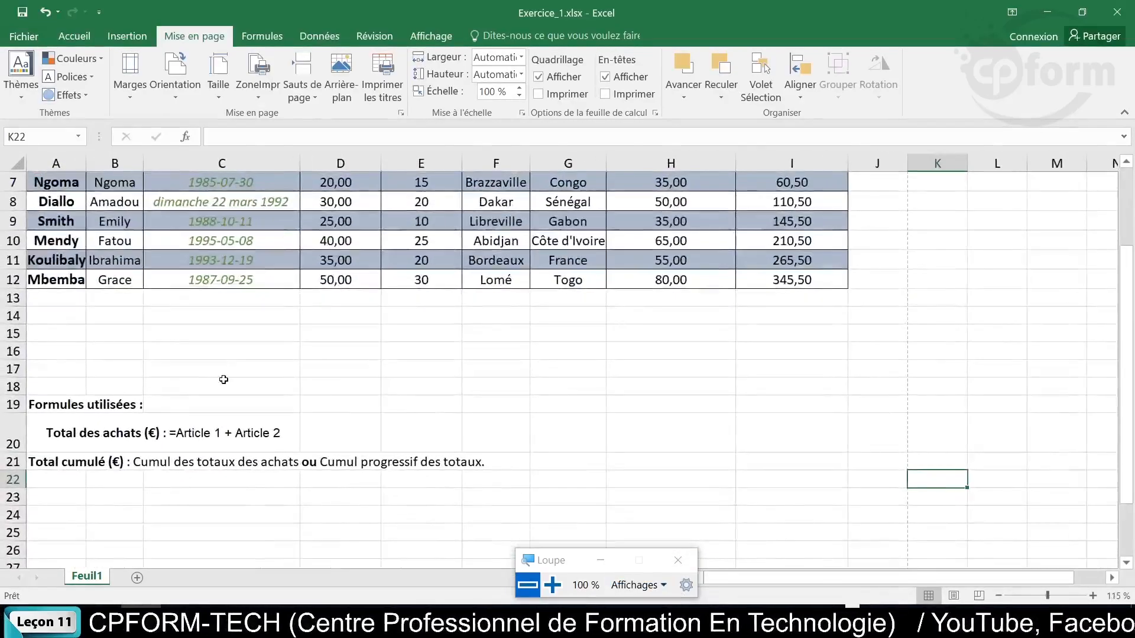
scroll(223, 379, "up", 2)
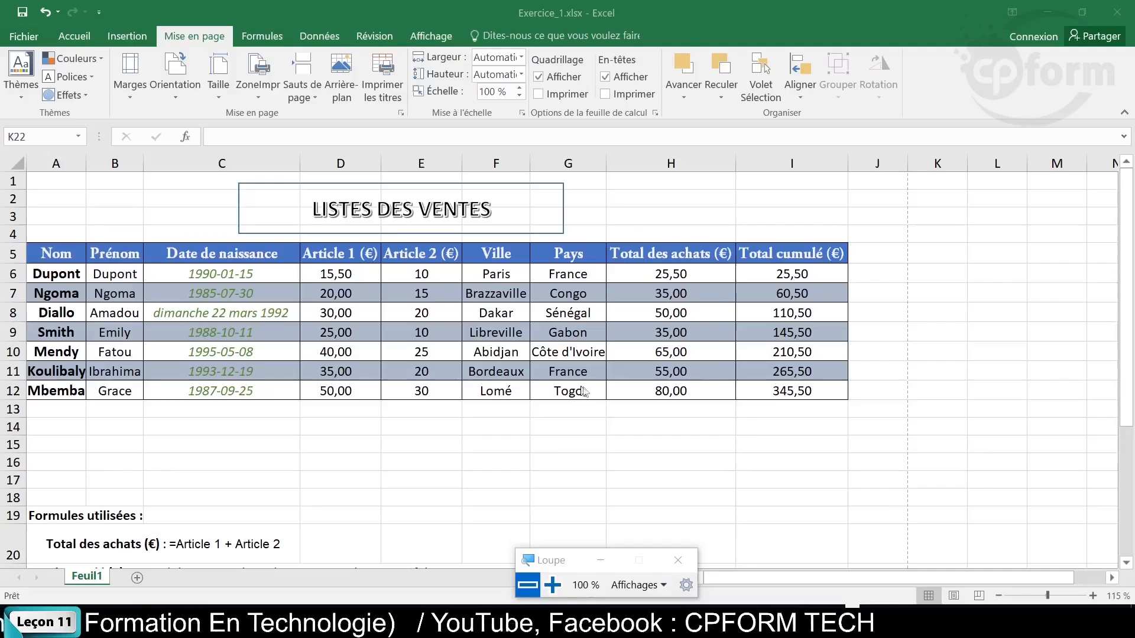
scroll(345, 278, "up", 1, "ctrl")
scroll(367, 272, "up", 1)
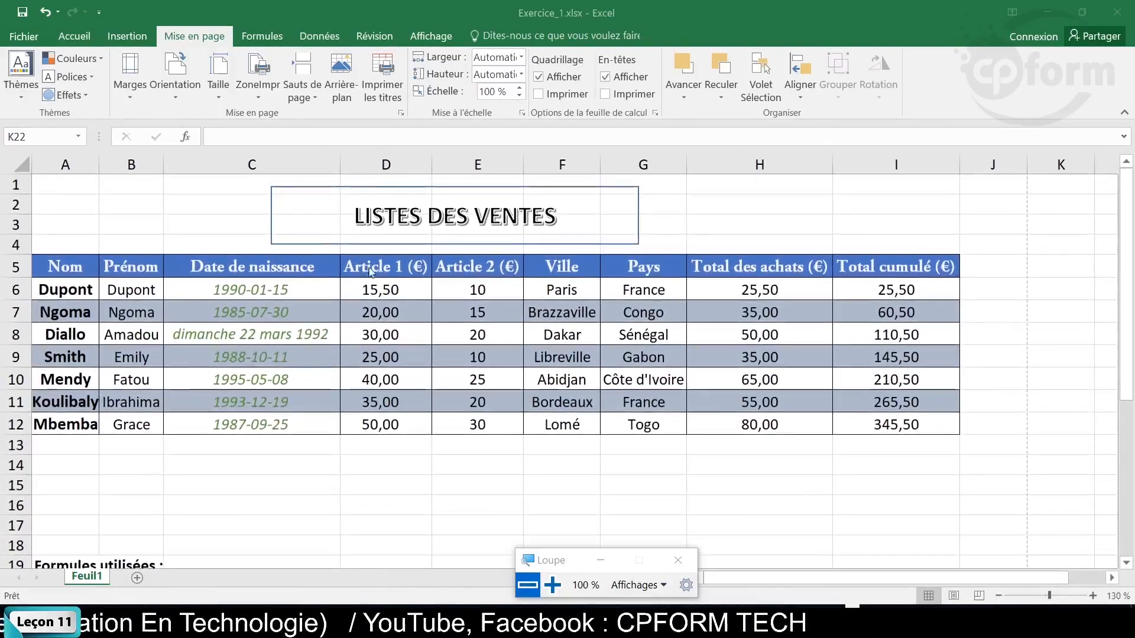
scroll(369, 269, "up", 1, "ctrl")
scroll(369, 268, "down", 2, "ctrl")
scroll(371, 273, "down", 2, "ctrl")
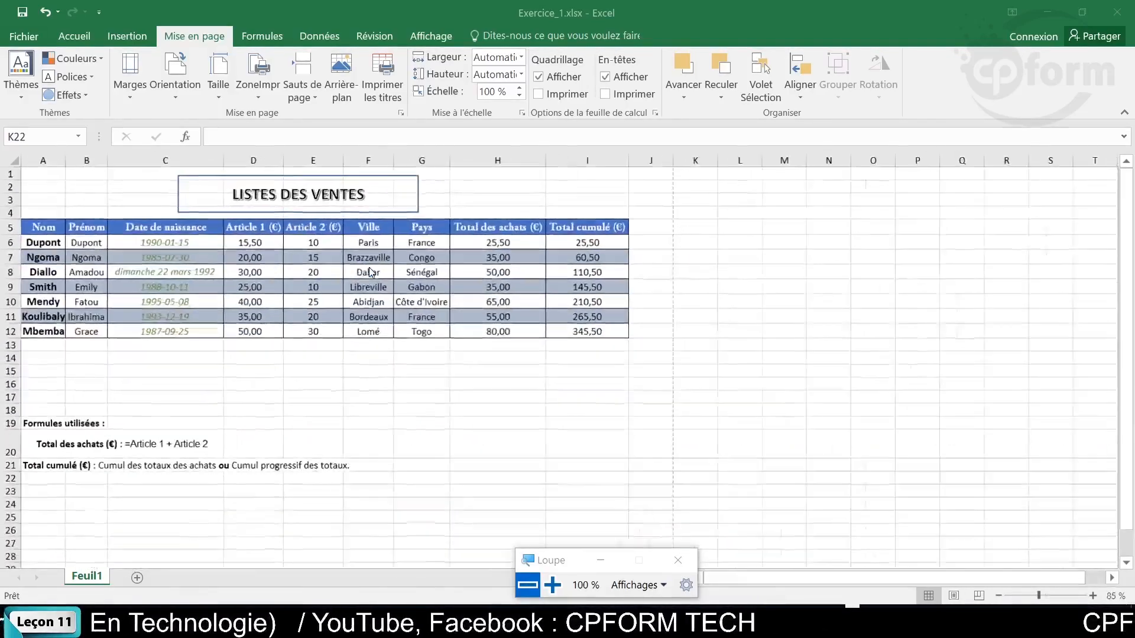
Move the title rectangle slightly right so that it is centred above the sales table.
left_click(326, 213)
mouse_move(325, 213)
left_mouse_down()
mouse_move(379, 210)
mouse_move(356, 209)
left_mouse_up()
scroll(516, 324, "up", 4, "ctrl")
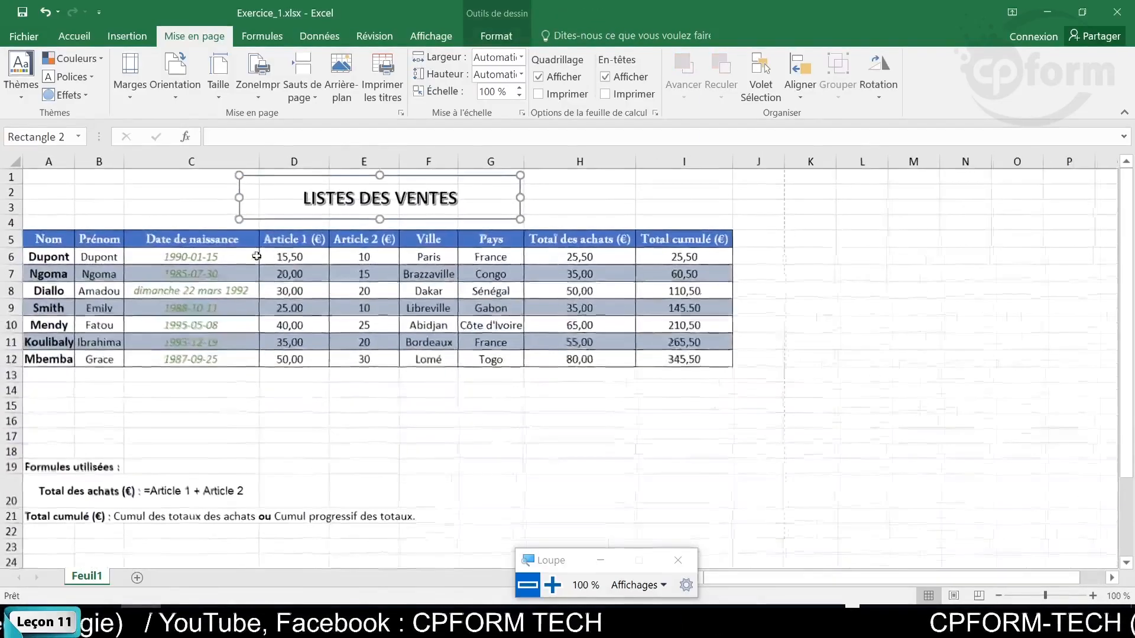
scroll(516, 324, "up", 1, "ctrl")
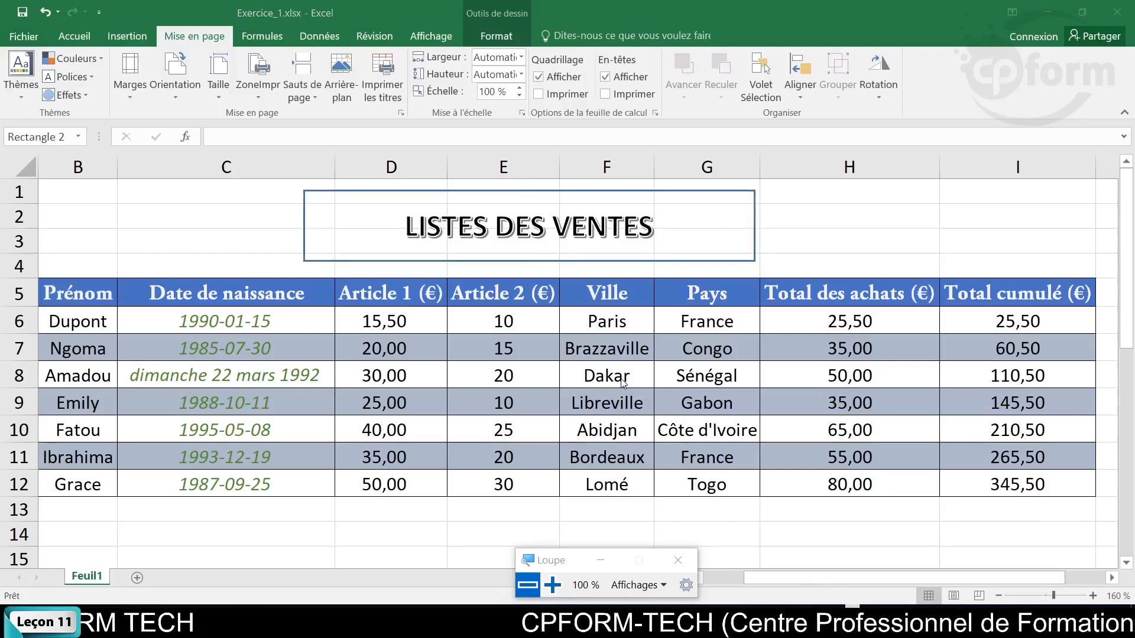
Remove the outline of the title rectangle (Sans contour).
left_click(670, 254)
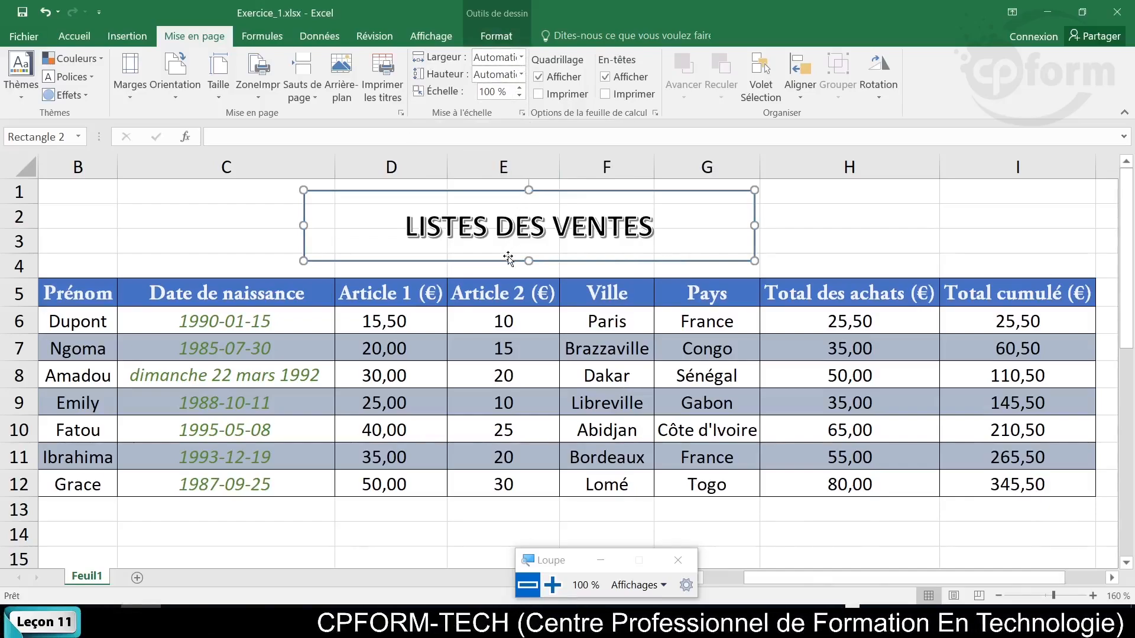
left_click(523, 38)
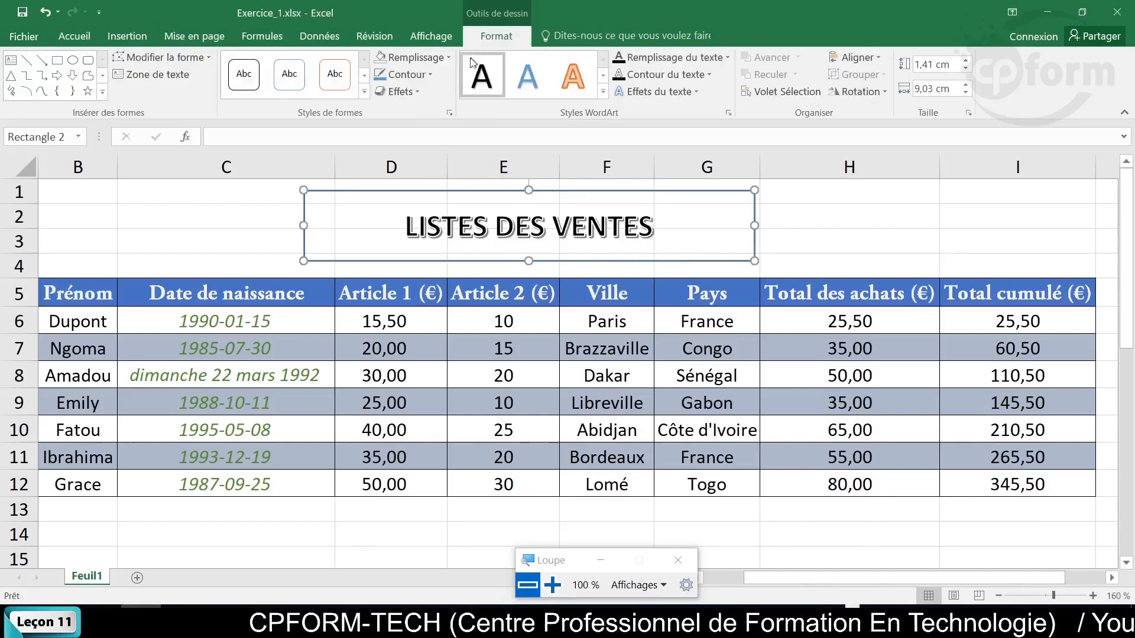
left_click(430, 72)
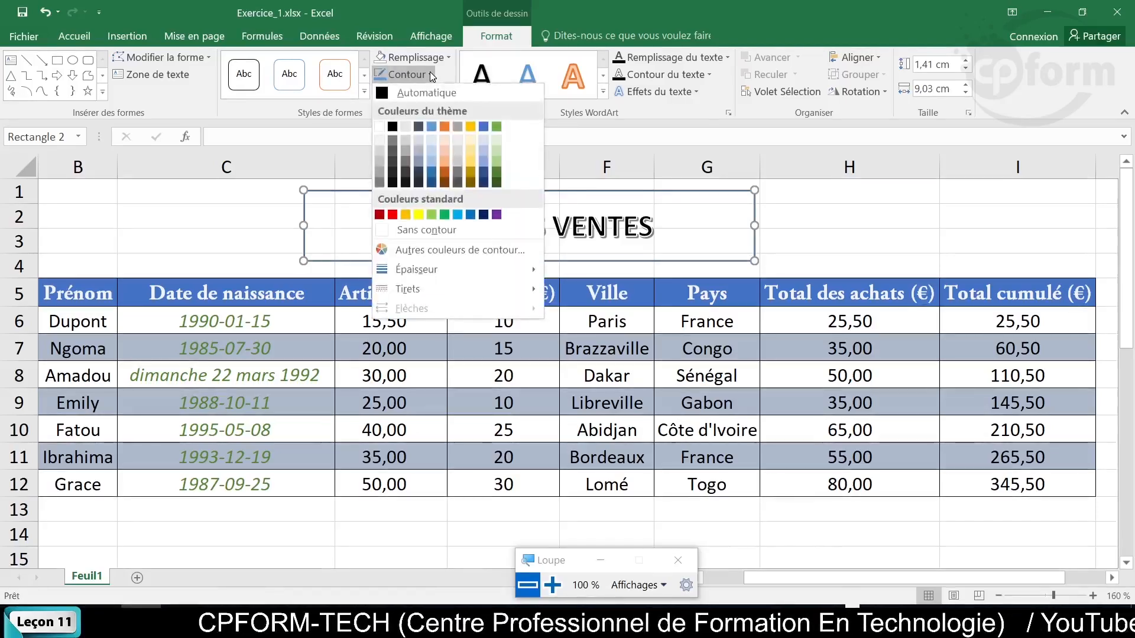
left_click(452, 232)
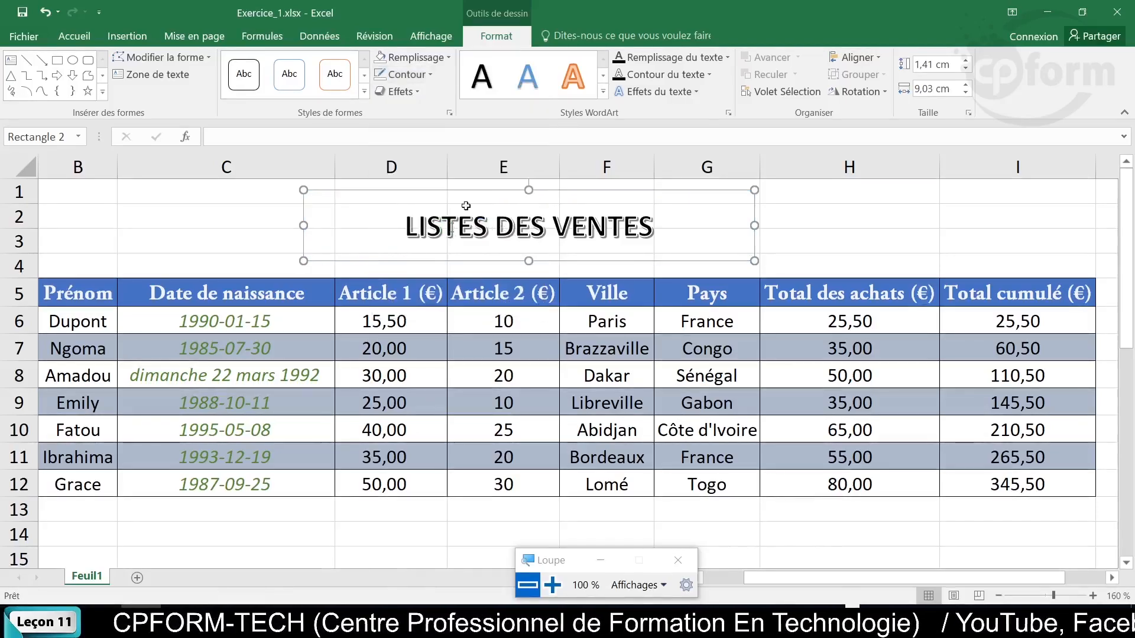
left_click(432, 73)
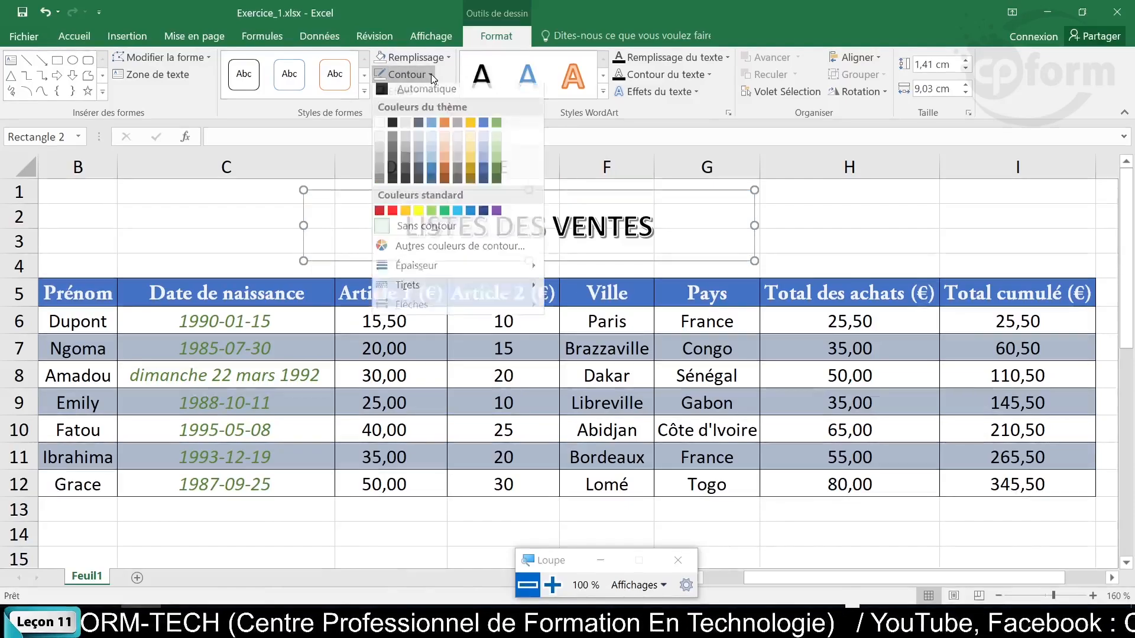
left_click(429, 232)
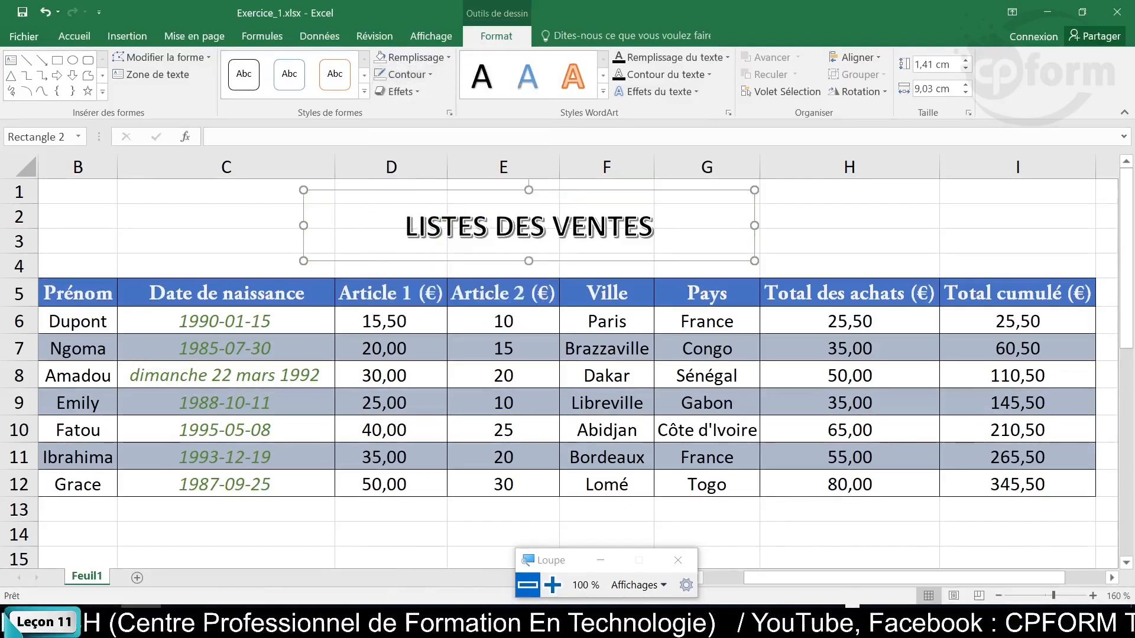
Enlarge all of the title rectangle's text to font size 28.
left_click(544, 229)
key("ctrl+a")
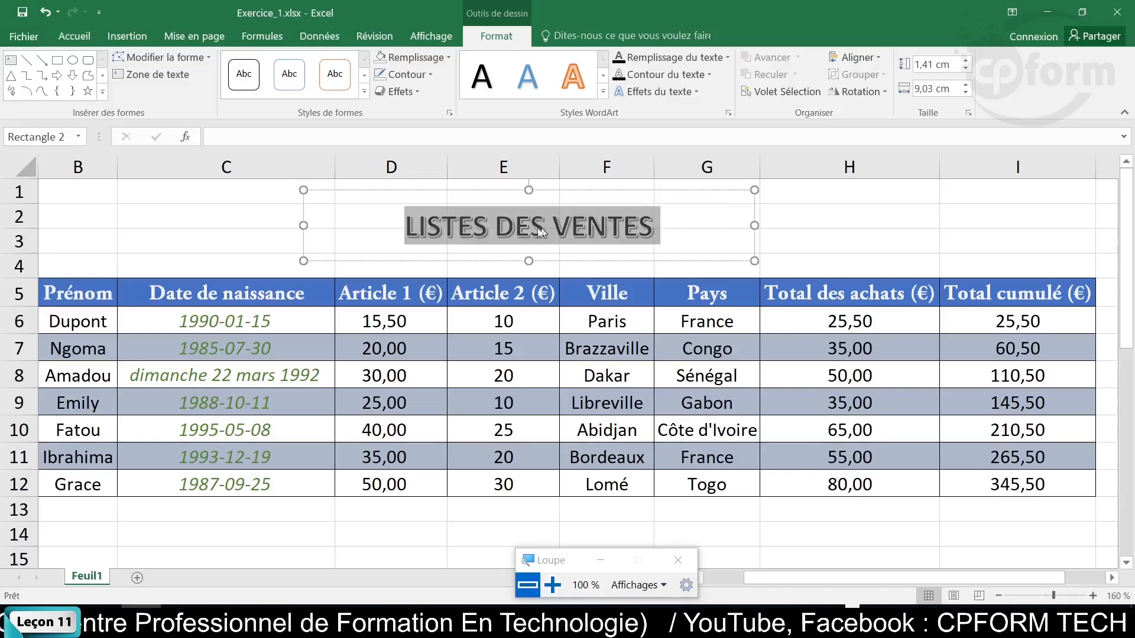
left_click(74, 36)
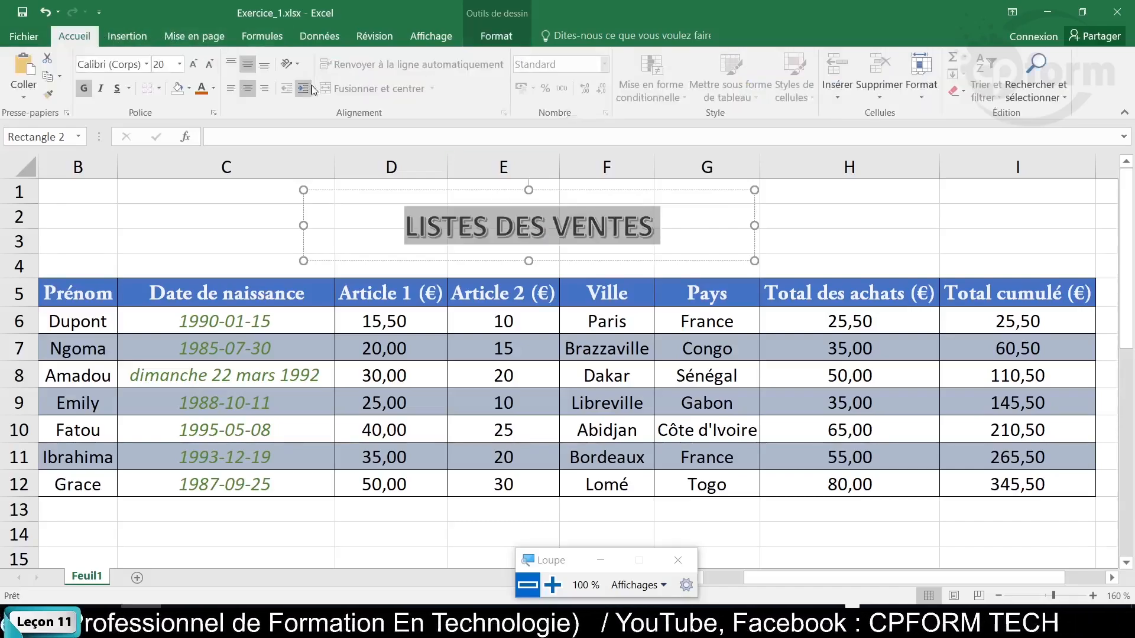
left_click(193, 65)
left_click(192, 65)
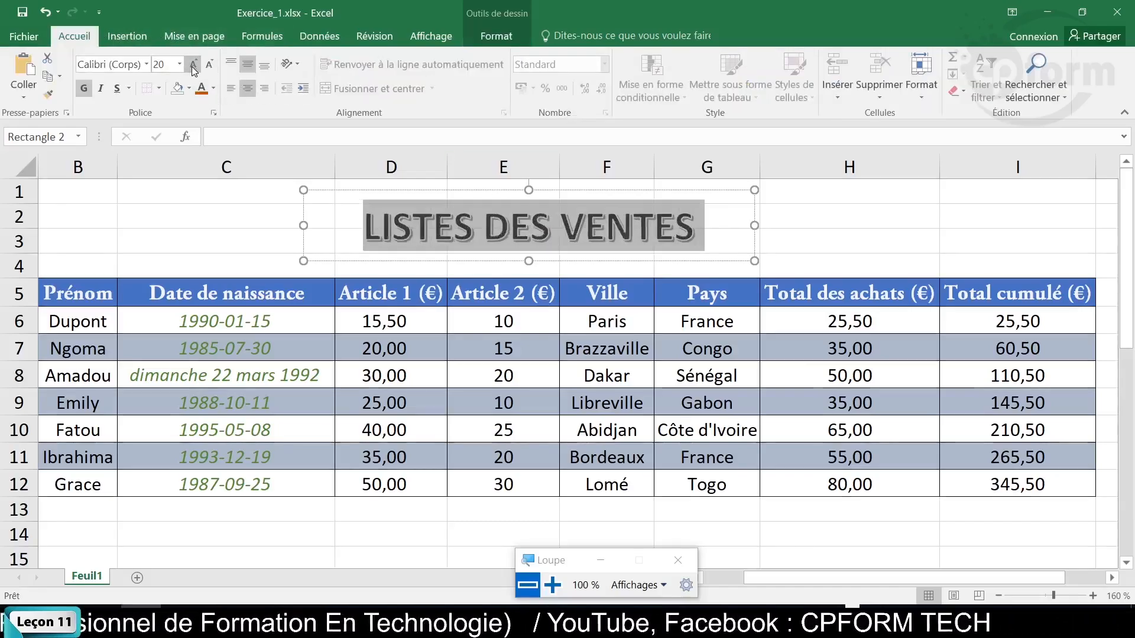
left_click(193, 65)
left_click(192, 65)
left_click(120, 208)
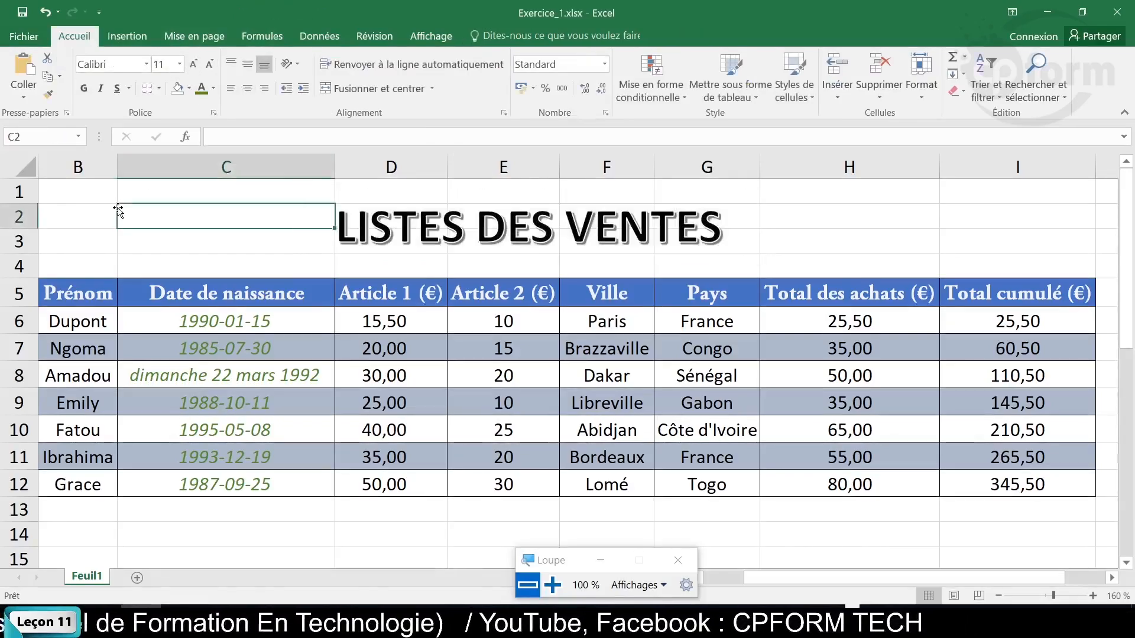
left_click(931, 280)
left_click(874, 240)
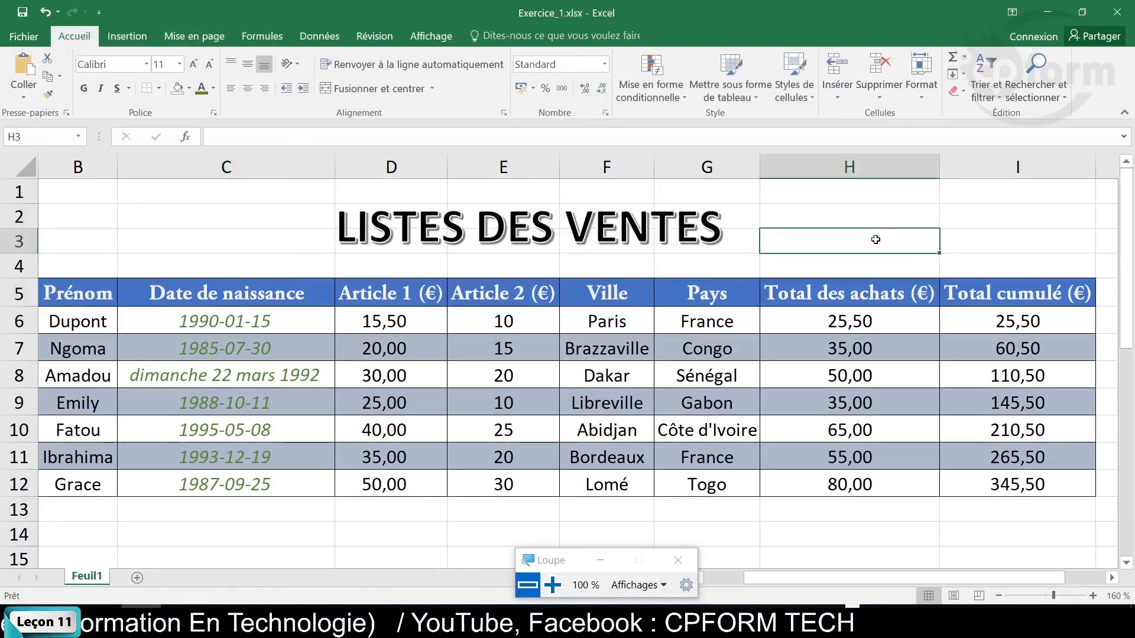
left_click(854, 618)
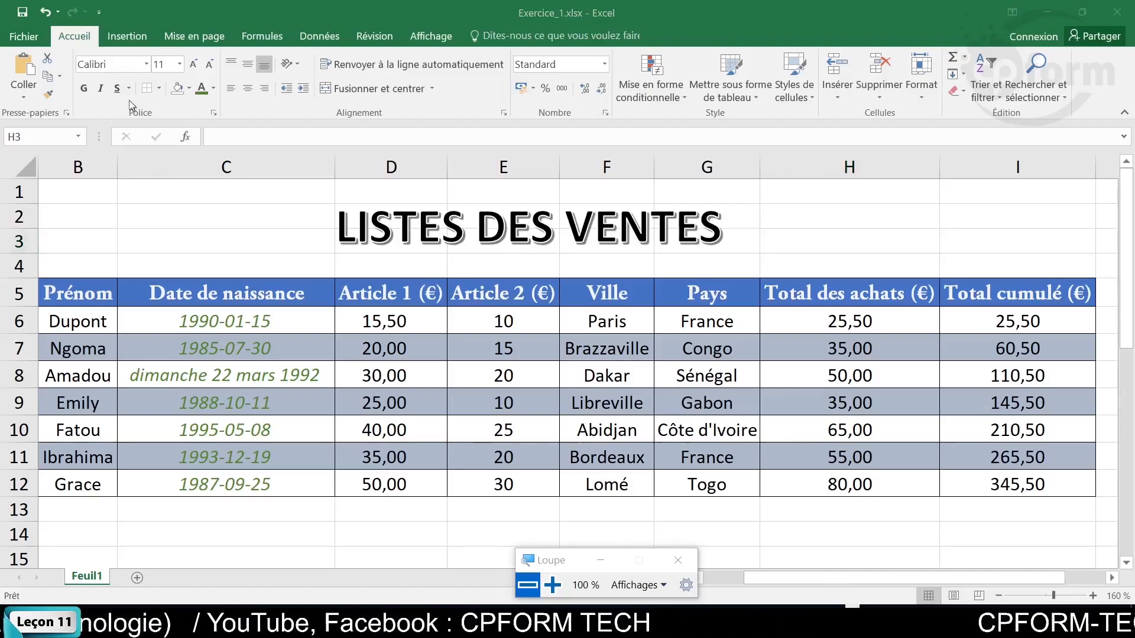
Correct the title text to "LISTE DES VENTES" by deleting the final S of its first word.
left_click(441, 226)
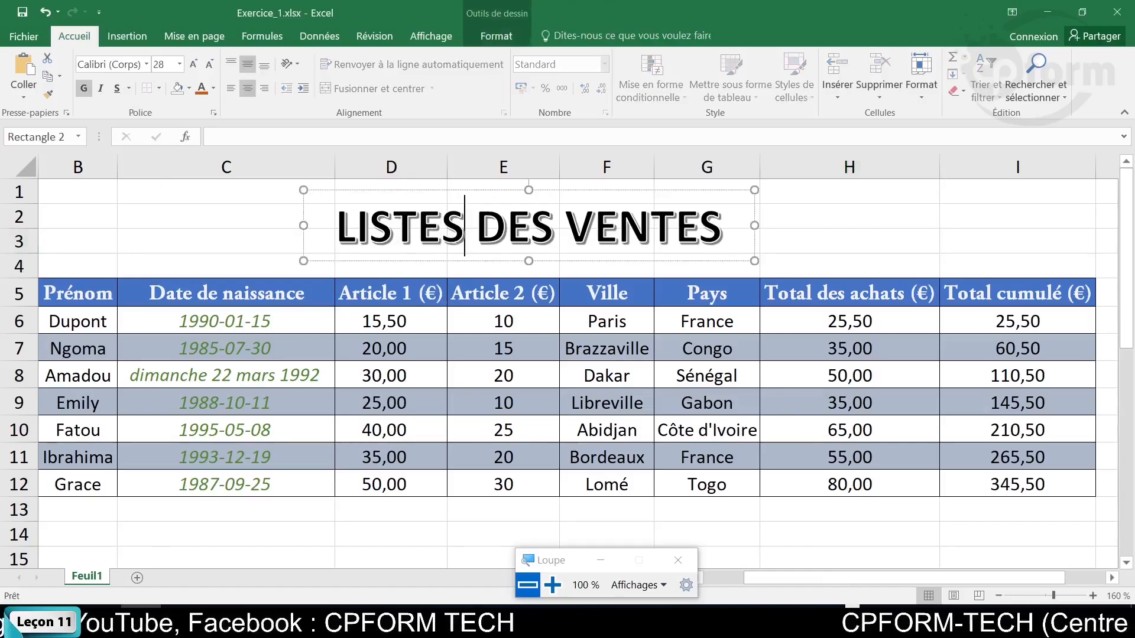
key("BackSpace")
left_click(220, 203)
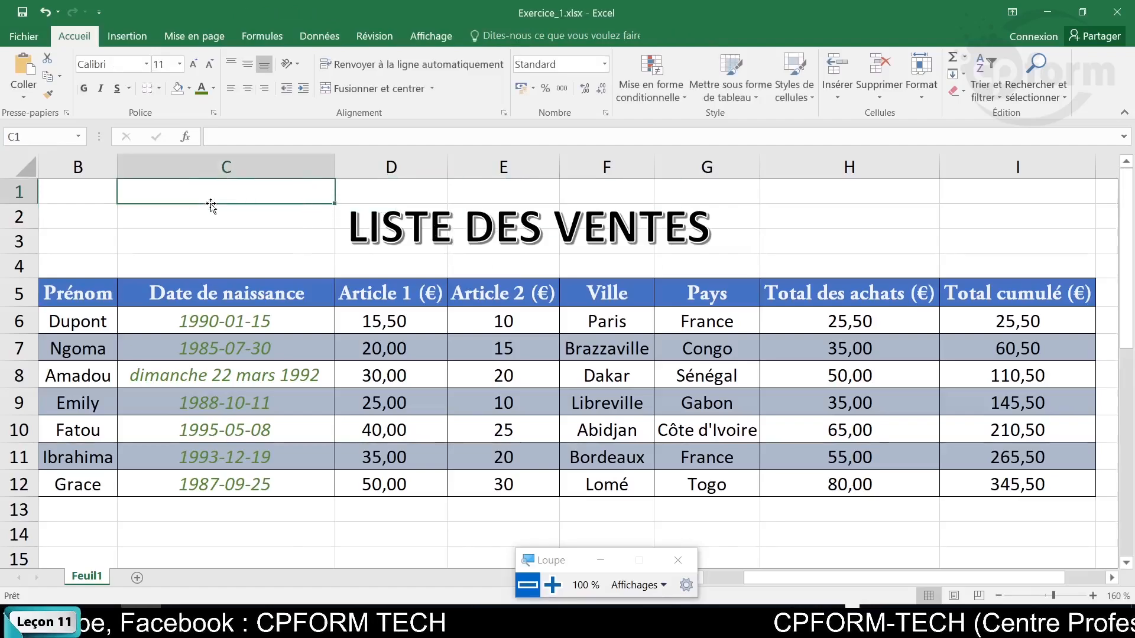
left_click(198, 237)
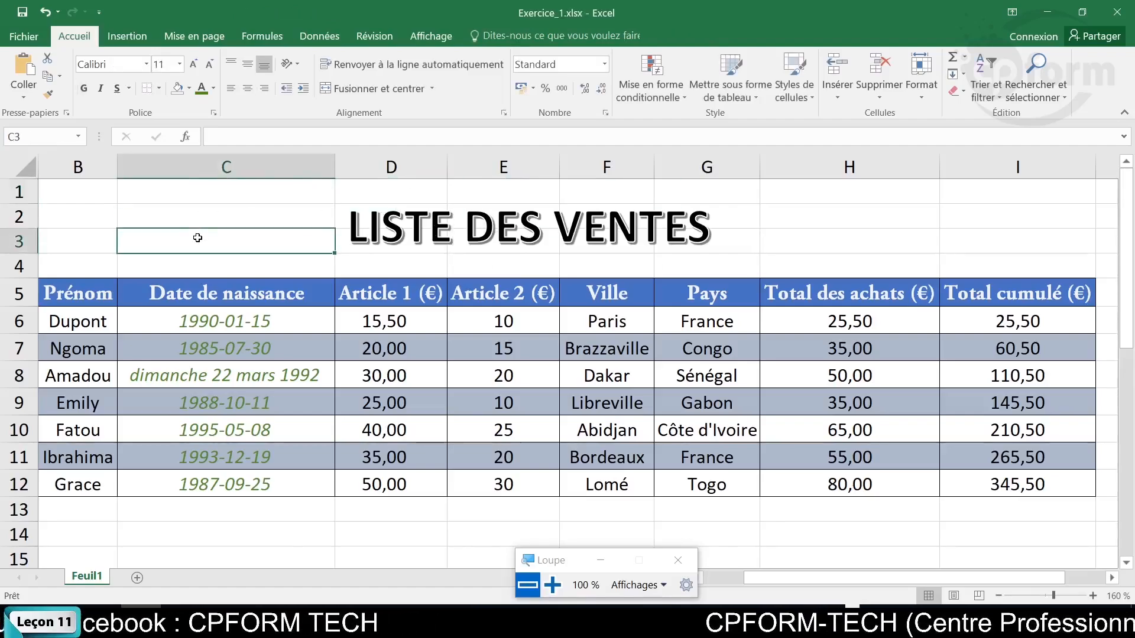
left_click(710, 622)
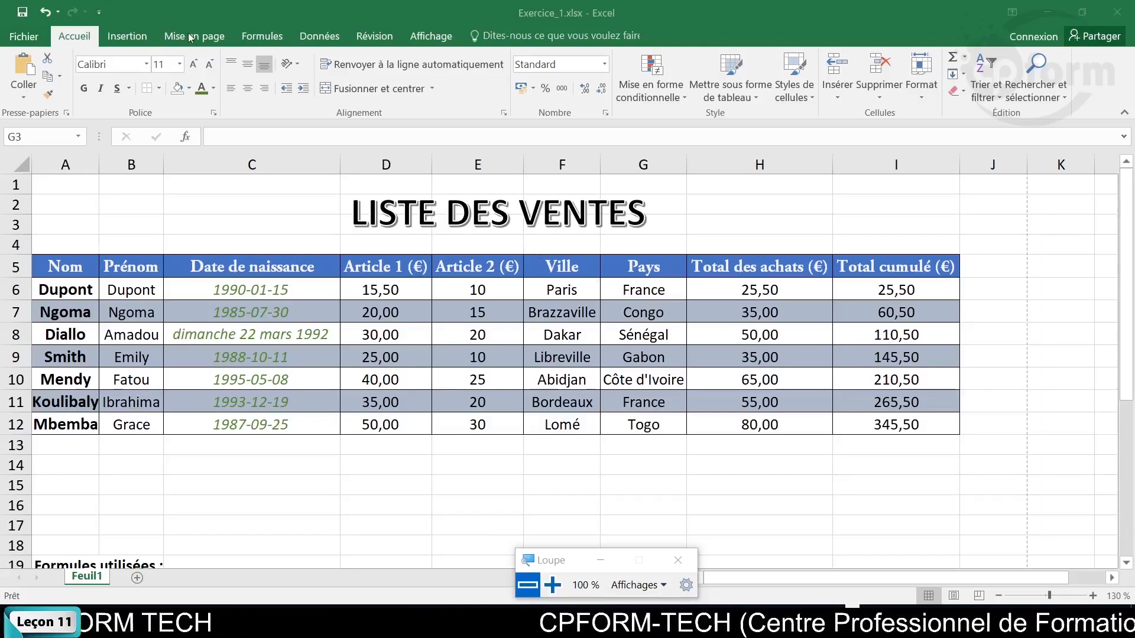
Try the Cadre theme on the workbook and undo it.
left_click(133, 41)
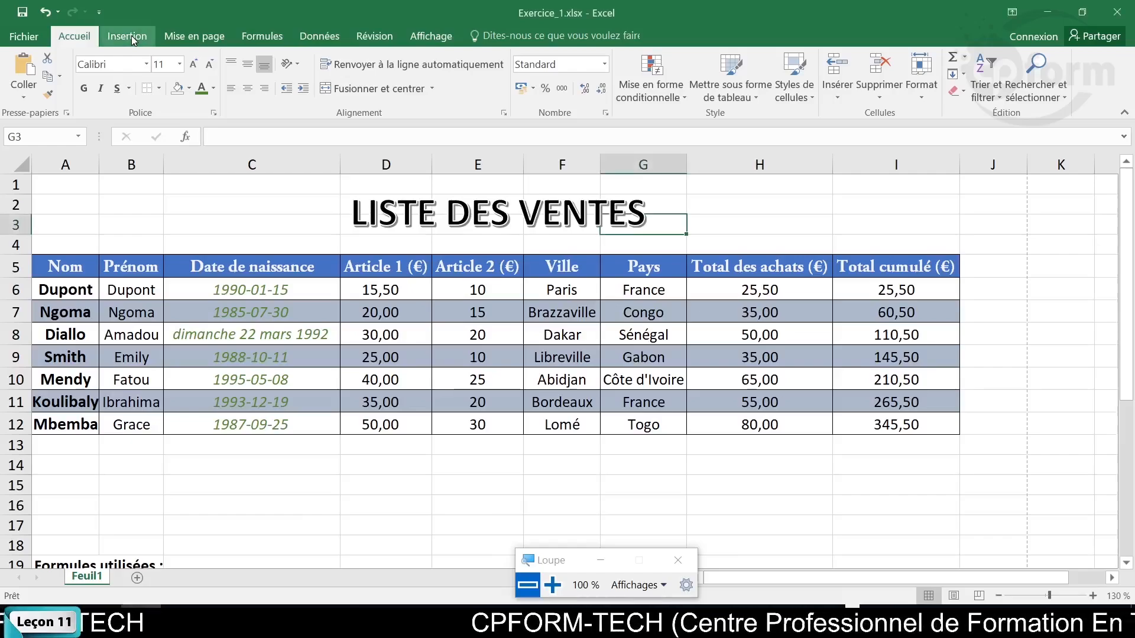
left_click(205, 44)
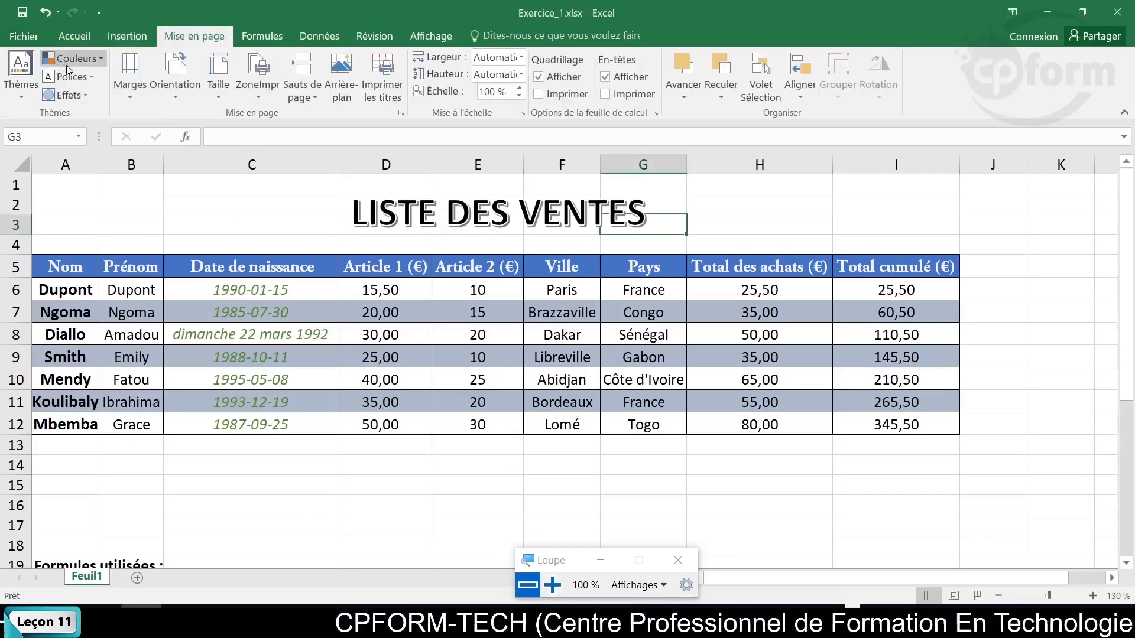
left_click(552, 585)
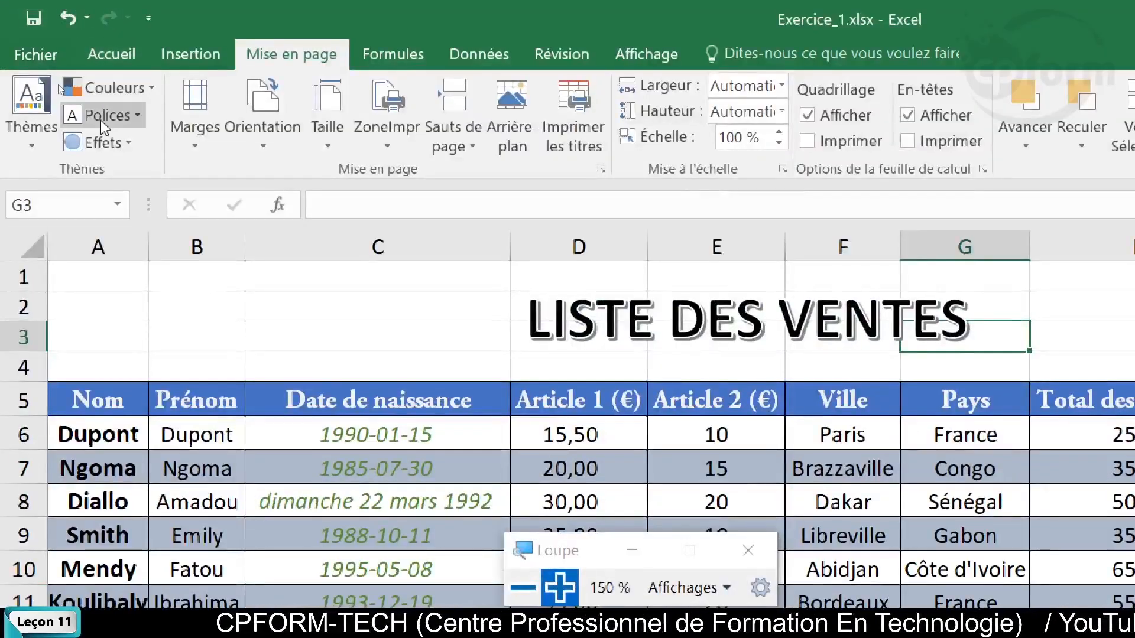
left_click(30, 128)
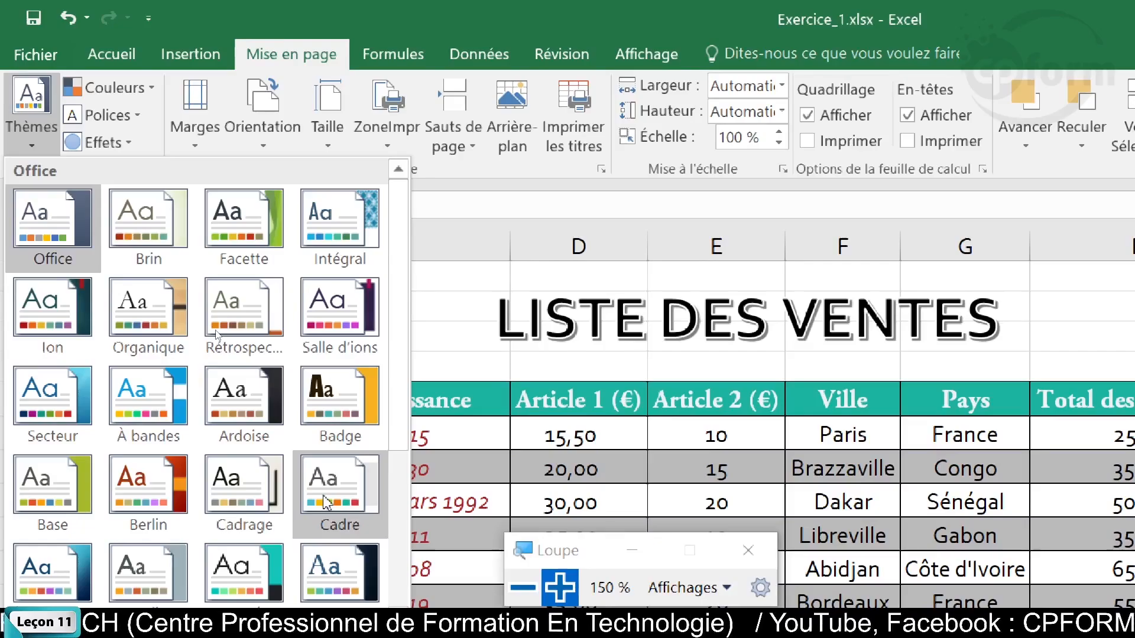
left_click(305, 502)
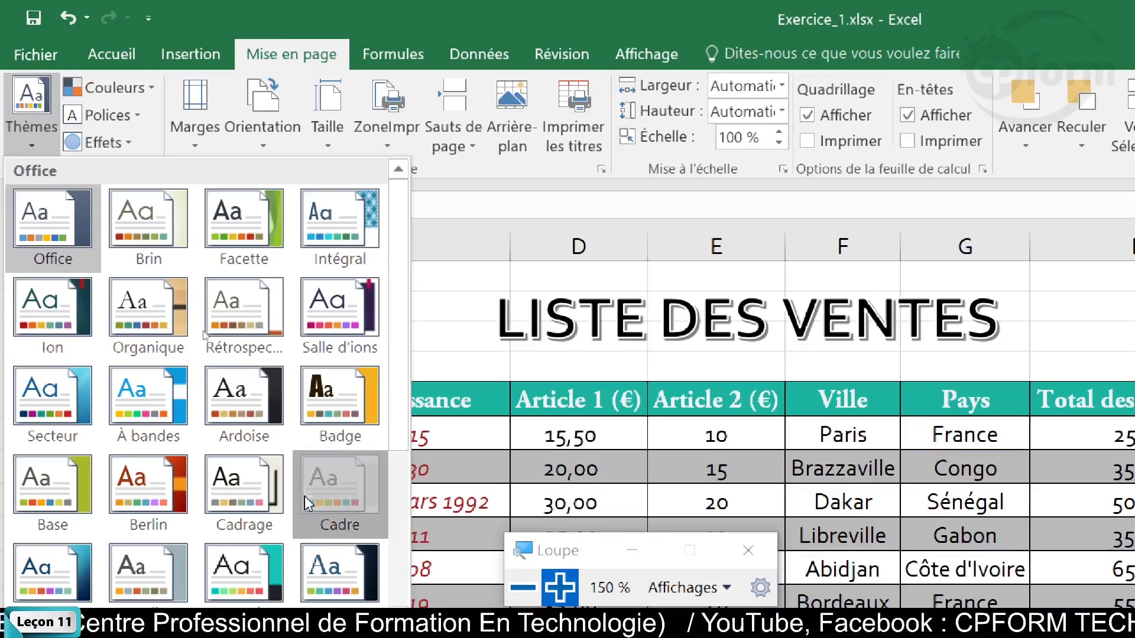
left_click(398, 253)
left_click(397, 327)
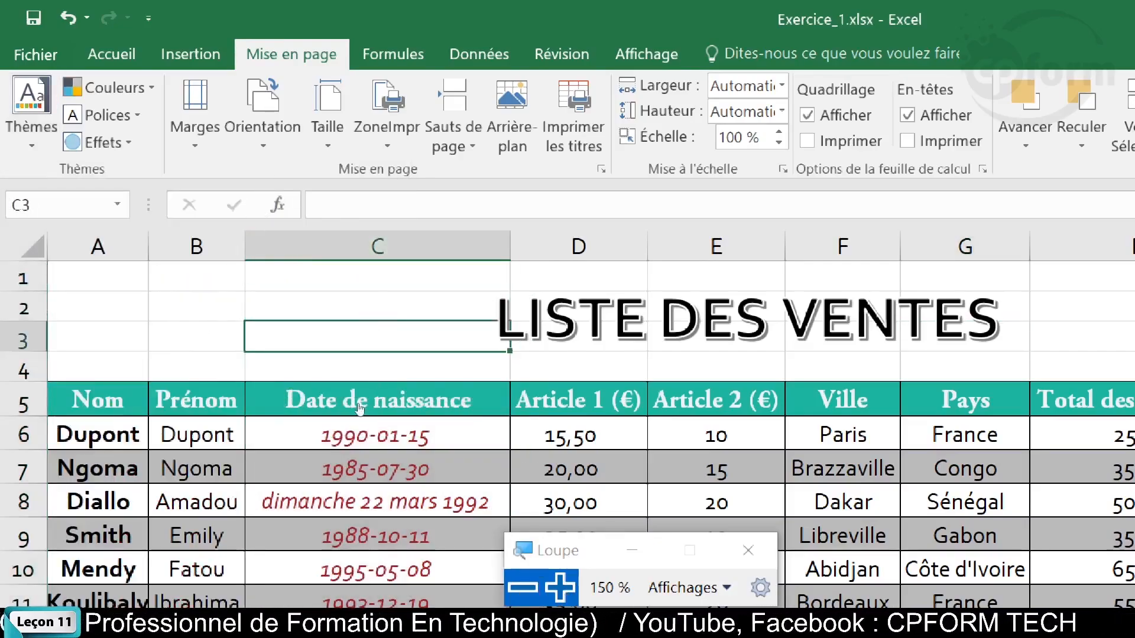
left_click(523, 588)
left_click(239, 445)
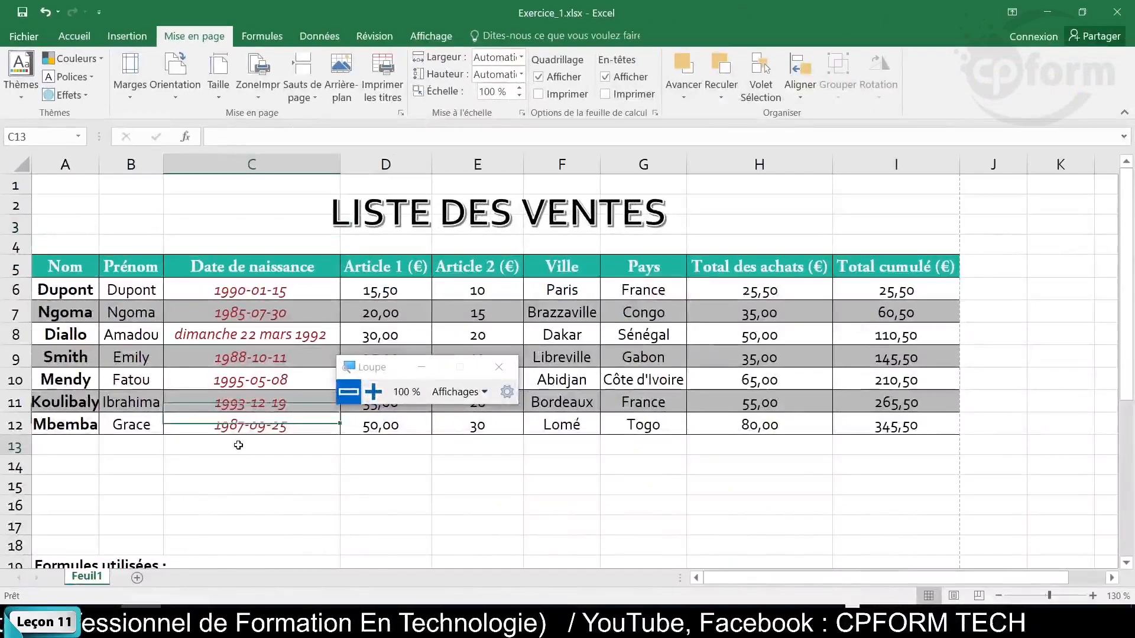
left_click(401, 514)
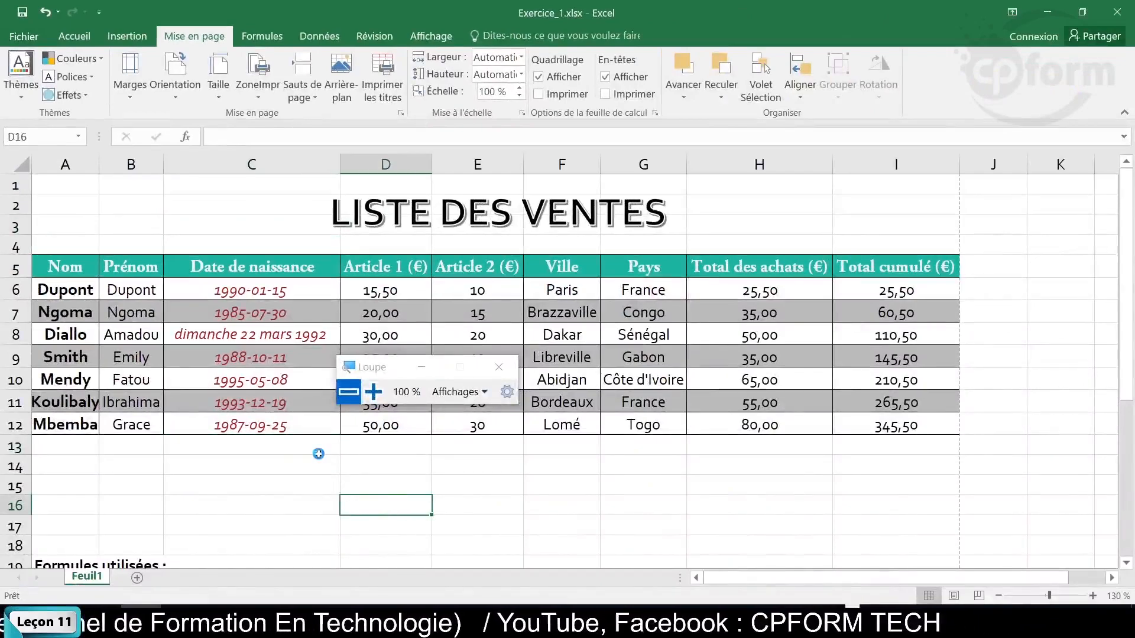
key("ctrl+z")
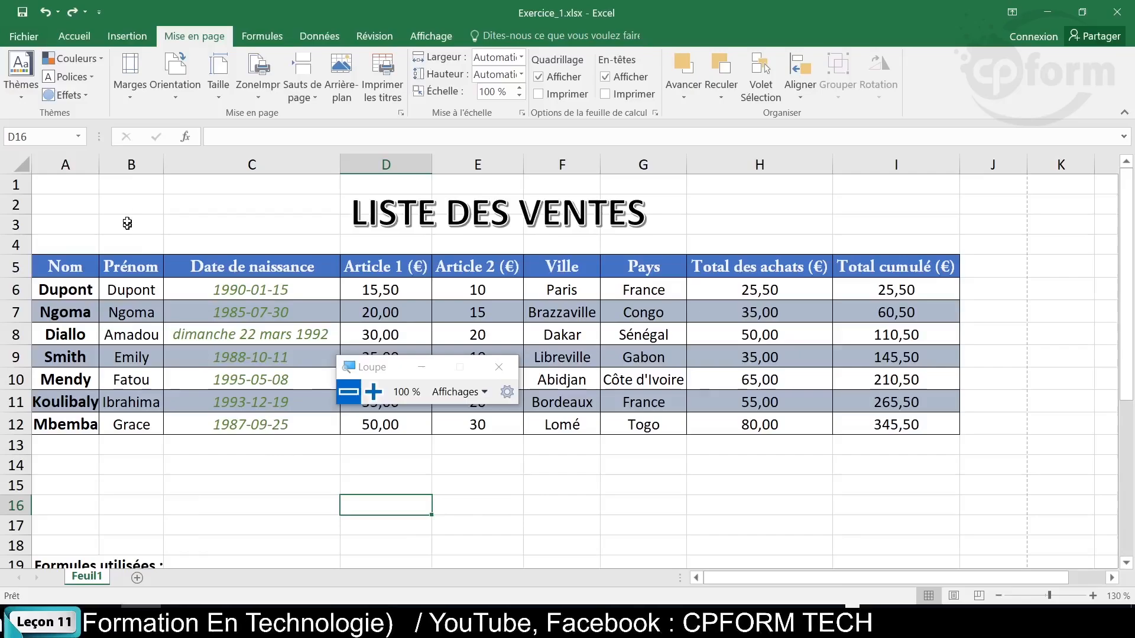
Apply the Ion theme to the workbook.
left_click(24, 95)
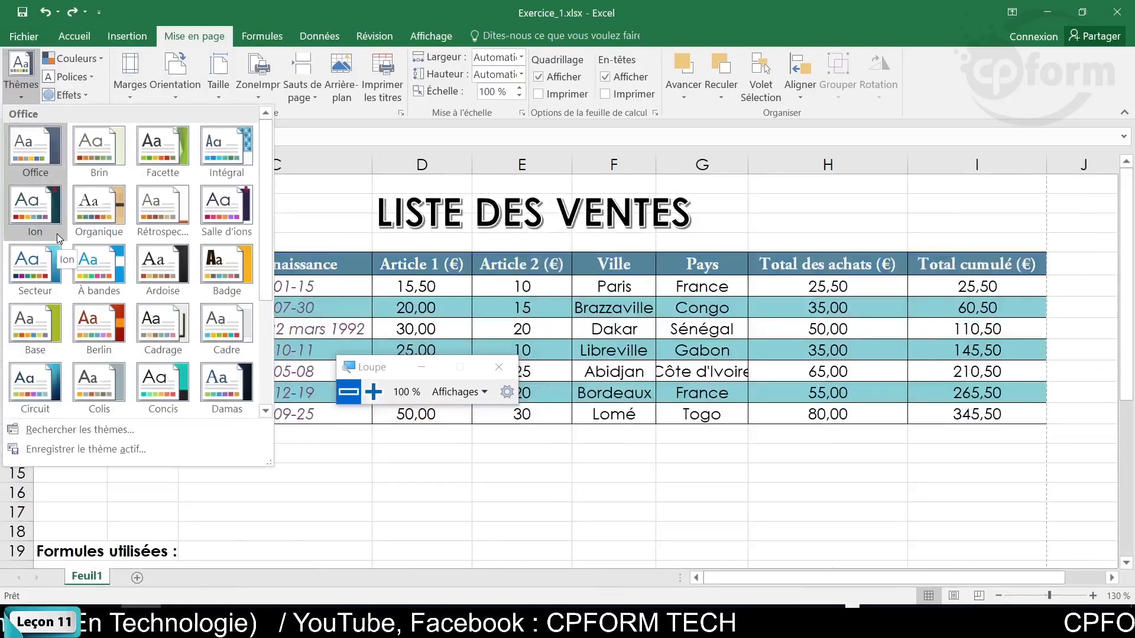
left_click(57, 234)
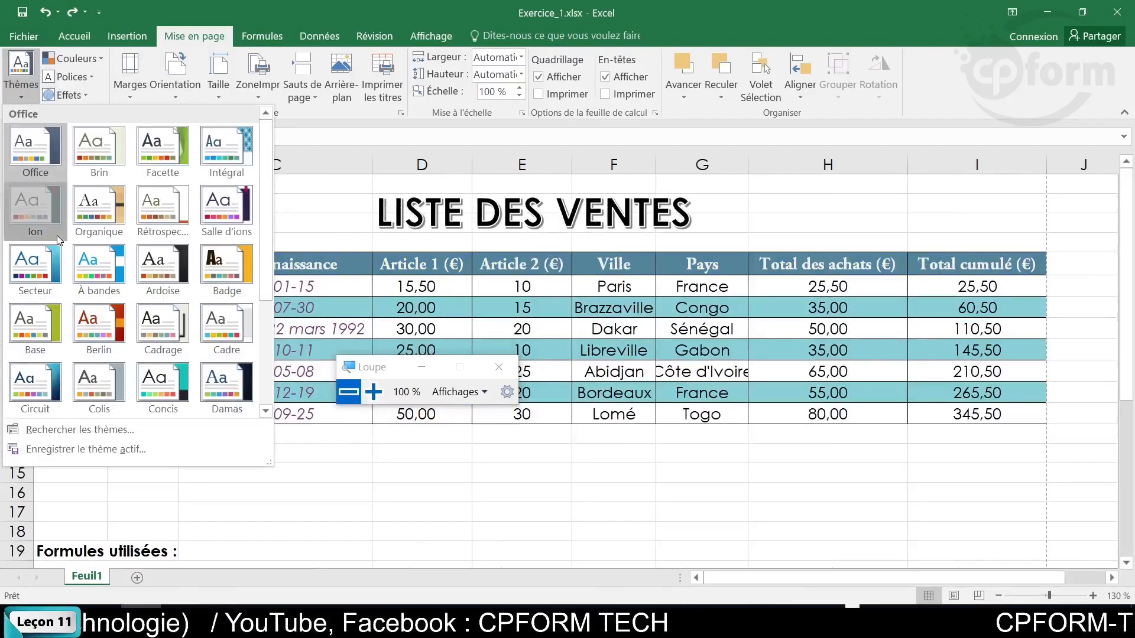
left_click(260, 469)
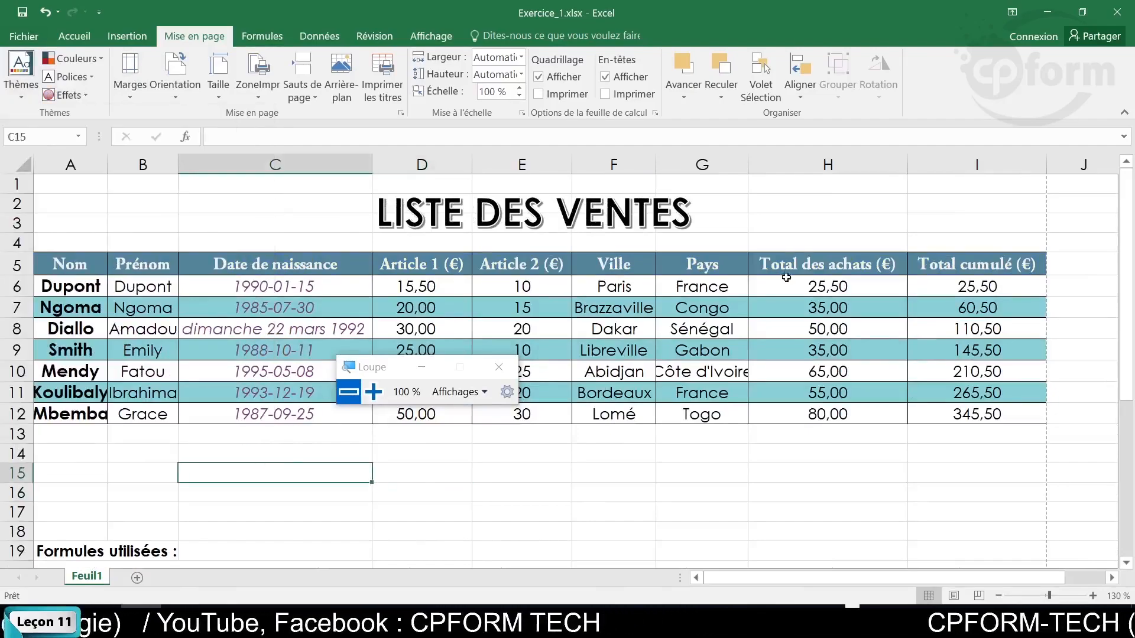
left_click(790, 228)
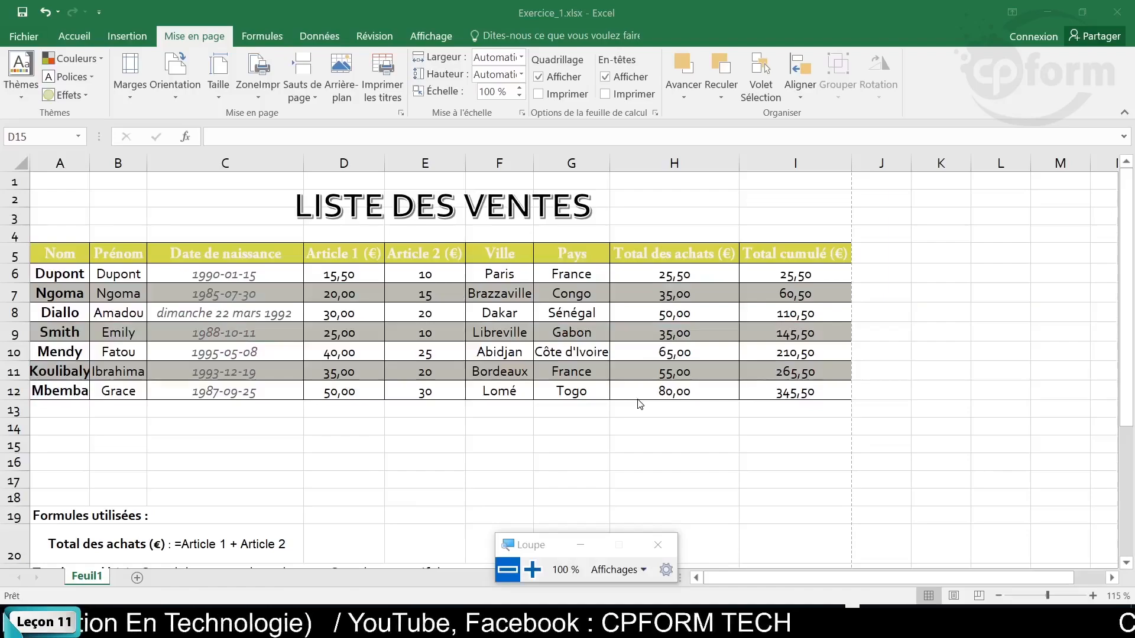